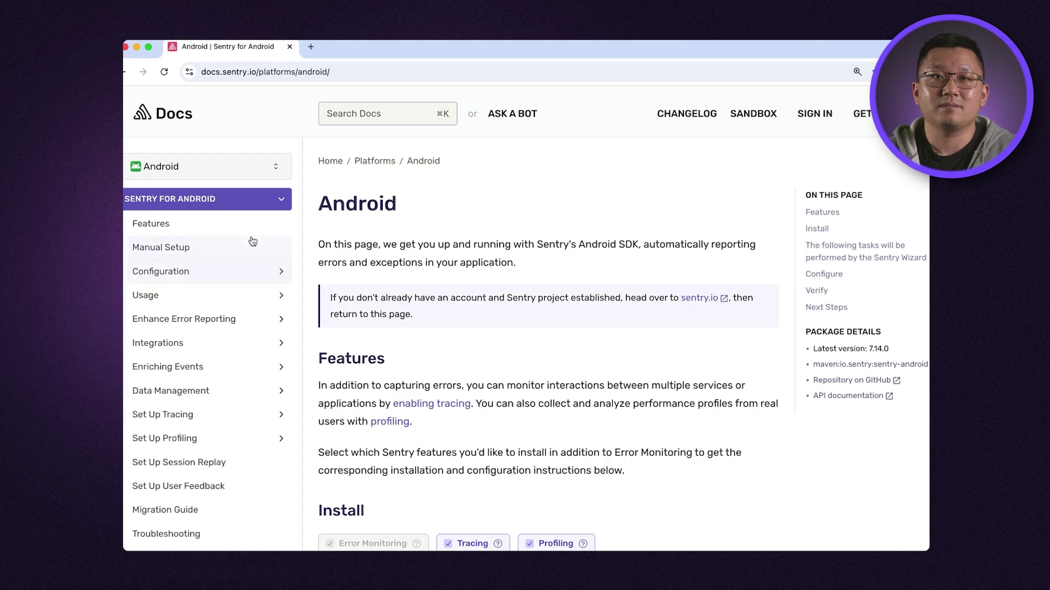
Browse the list of supported platforms in the Sentry docs, keeping Android as the selected platform.
left_click(244, 173)
scroll(237, 252, "down", 5)
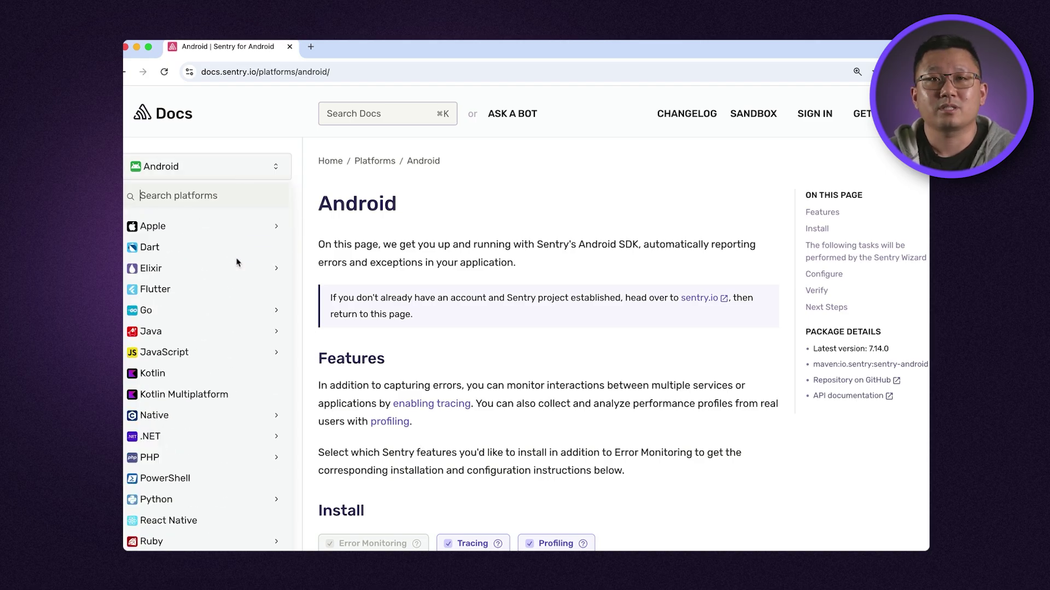
scroll(238, 263, "up", 5)
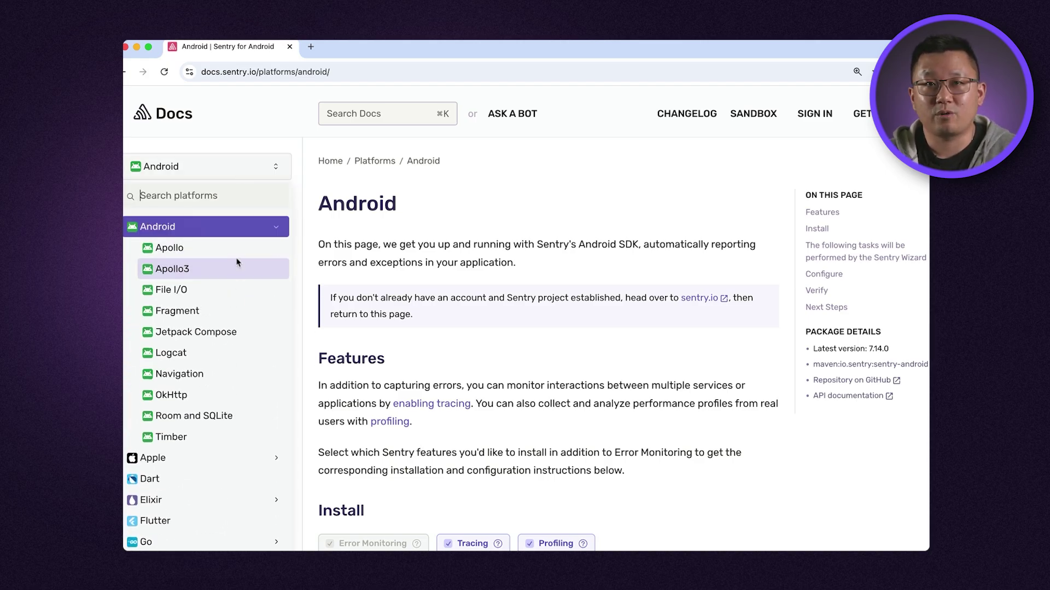
left_click(254, 178)
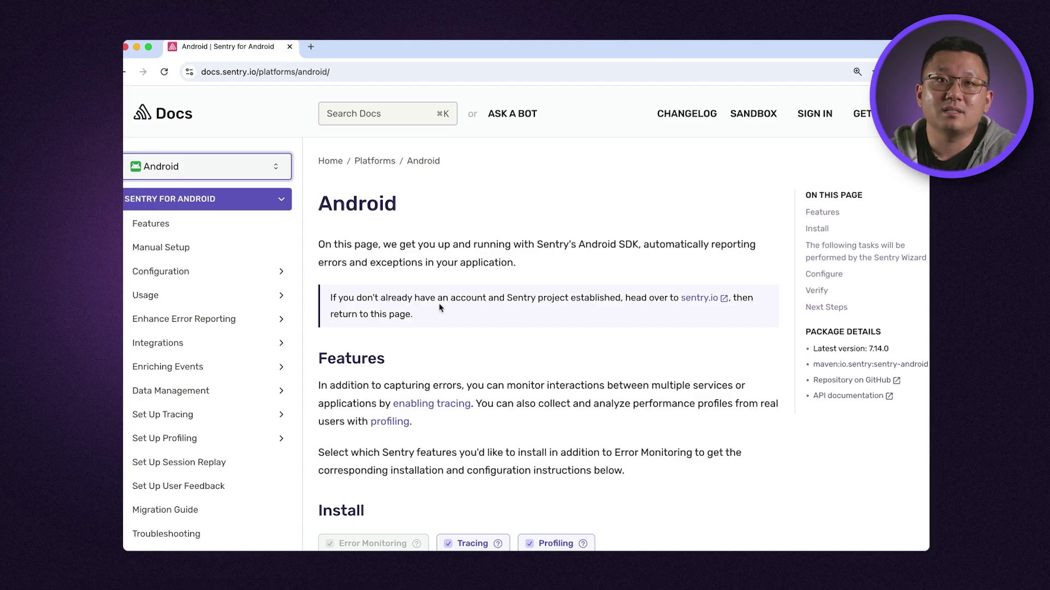
Review the Android Install section and frame the sentry-wizard Bash install command with a screen-capture selection.
scroll(452, 322, "down", 5)
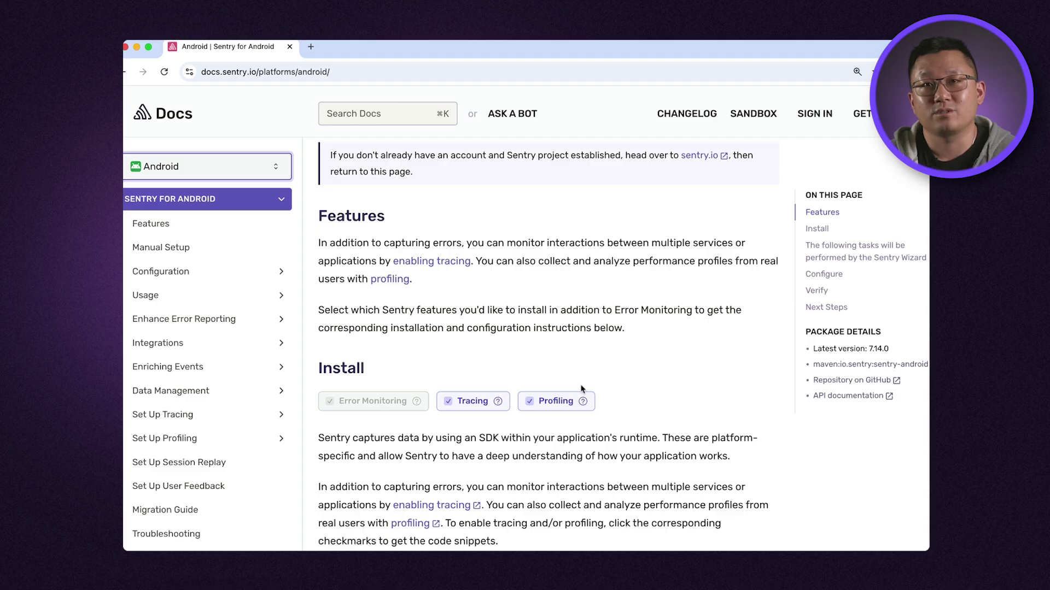
scroll(582, 389, "down", 6)
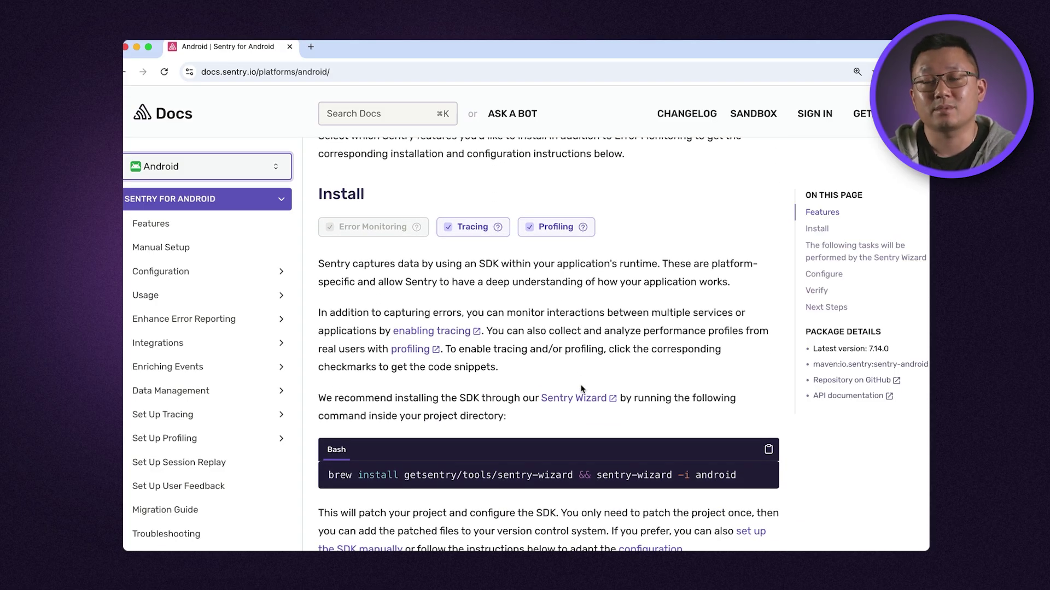
key("super+shift+4")
left_click_drag(308, 427, 807, 499)
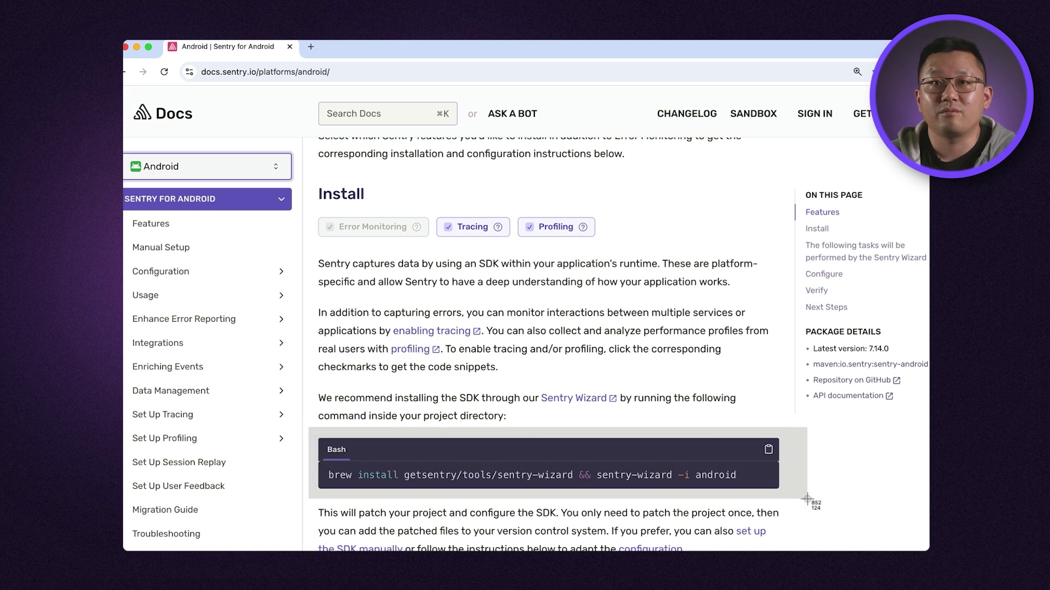
left_click_drag(807, 499, 808, 500)
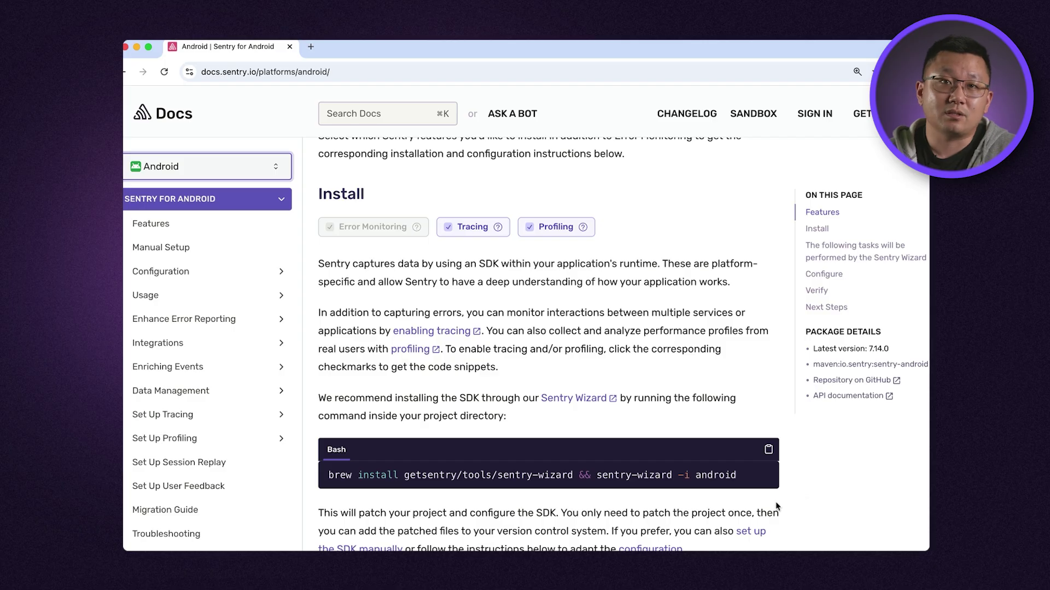
Open the manual SDK setup instructions and frame the DSN meta-data block of the AndroidManifest.xml example.
left_click(748, 536)
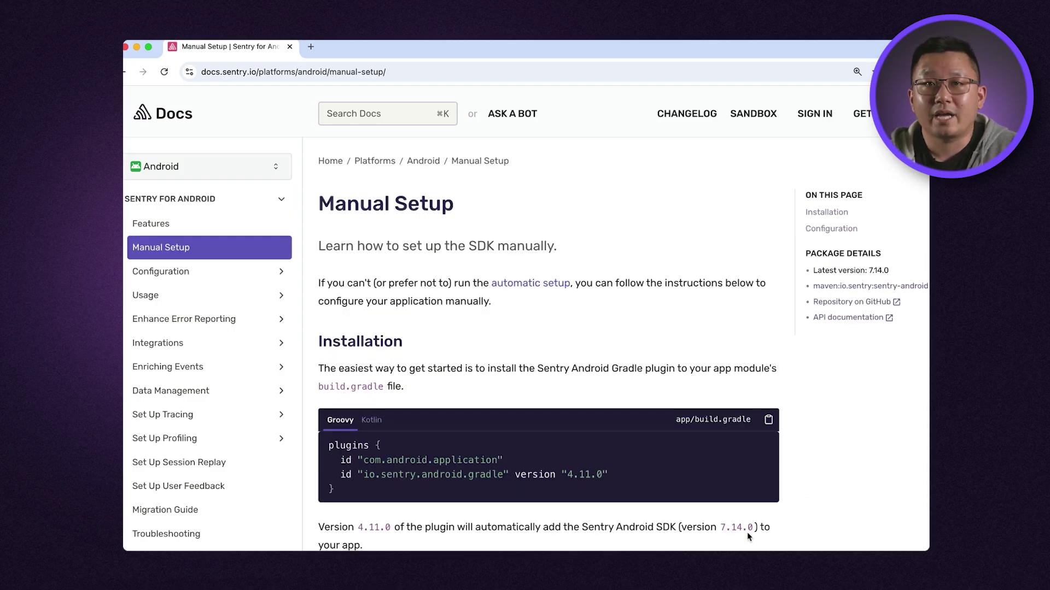
scroll(748, 537, "down", 6)
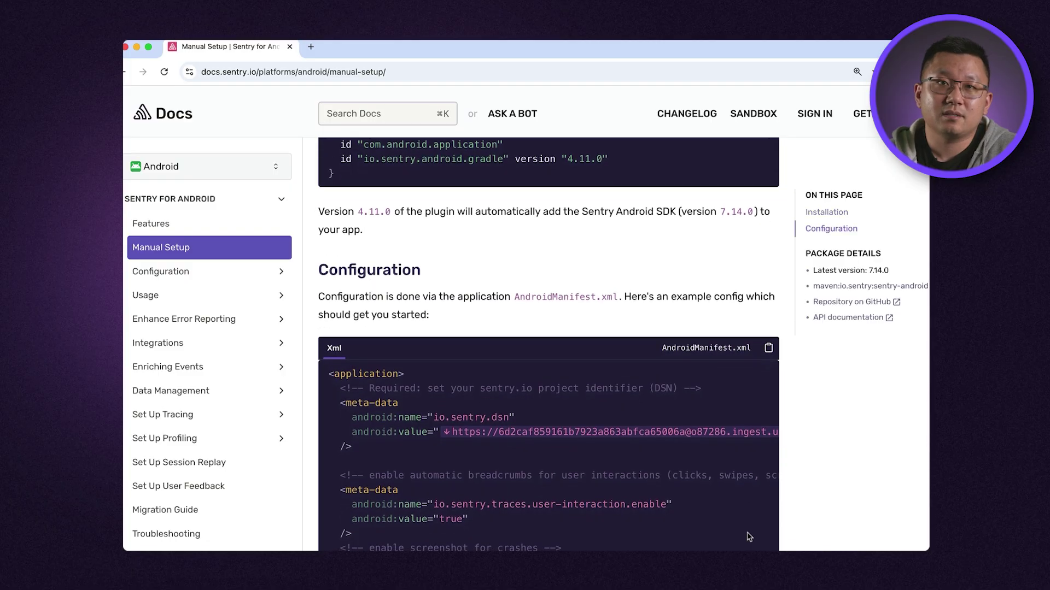
key("super+shift+4")
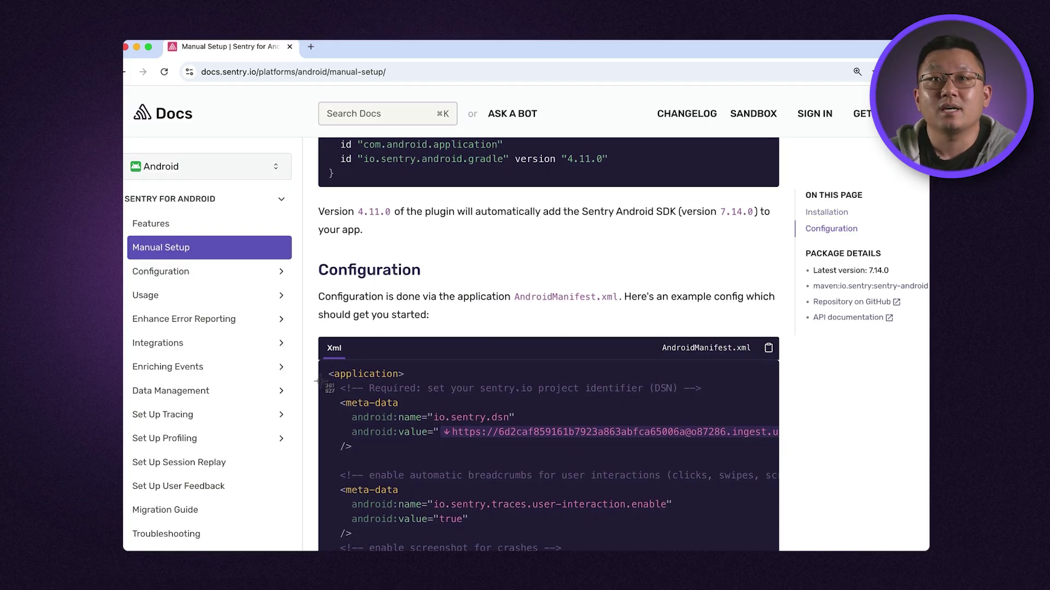
left_click_drag(320, 385, 777, 472)
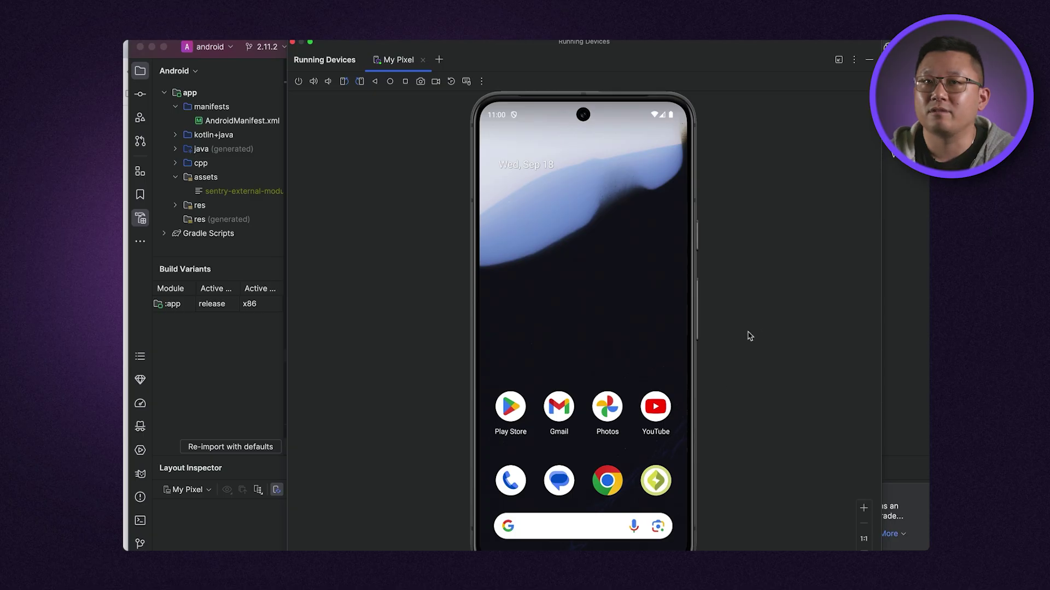
Launch the Empower Plant app on Android Studio's running device and add Plant Mood5, Plant Nodes, Plant Stroller and Botana Voice to the cart.
left_click(659, 478)
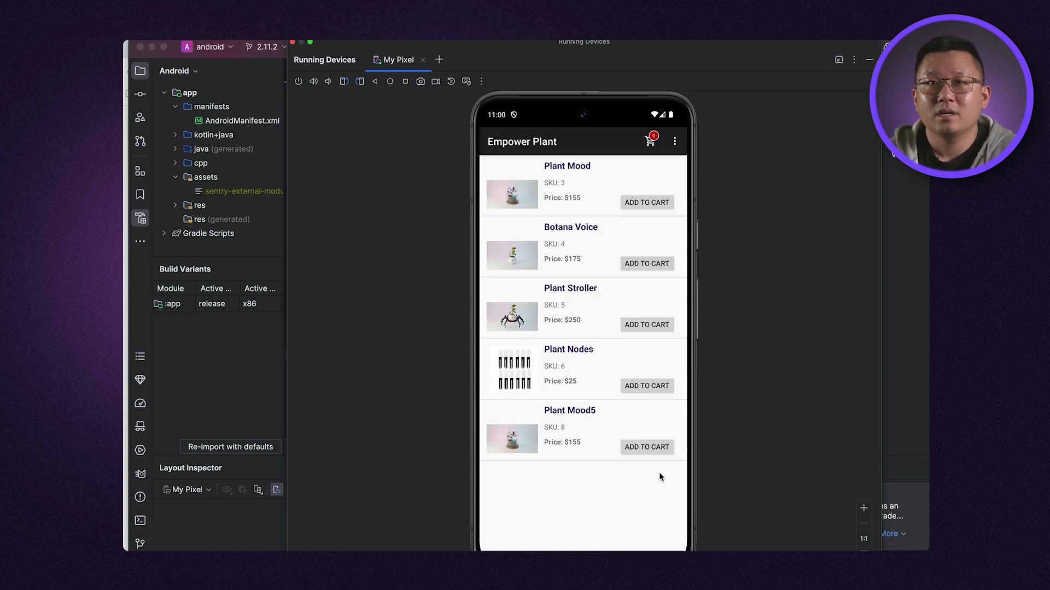
left_click(649, 451)
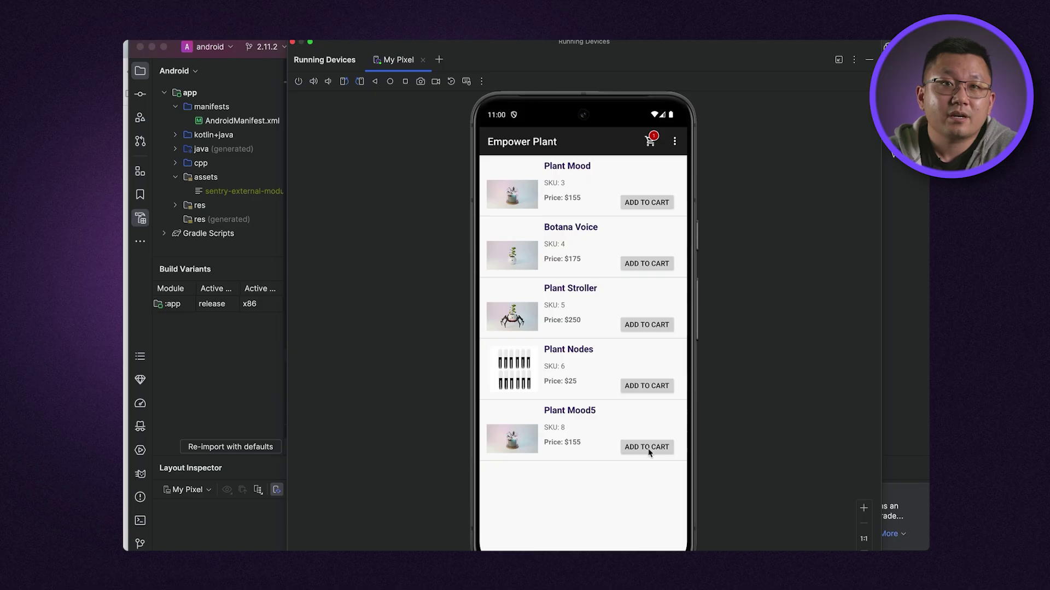
left_click(654, 383)
left_click(645, 386)
left_click(652, 327)
left_click(656, 268)
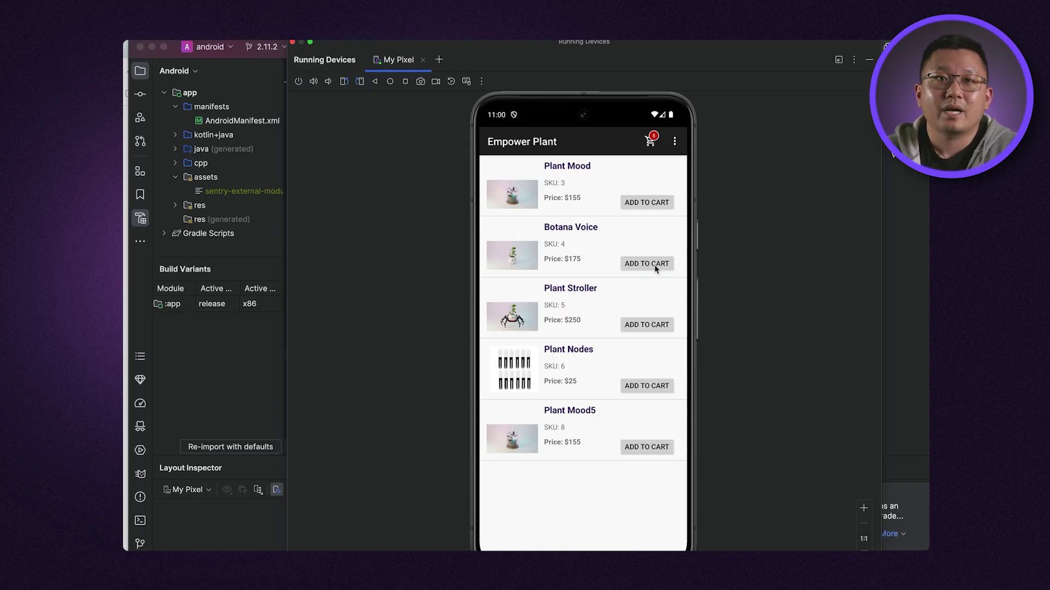
Check out the cart and submit the feedback message "Sentry, please help!" in the error dialog.
left_click(650, 142)
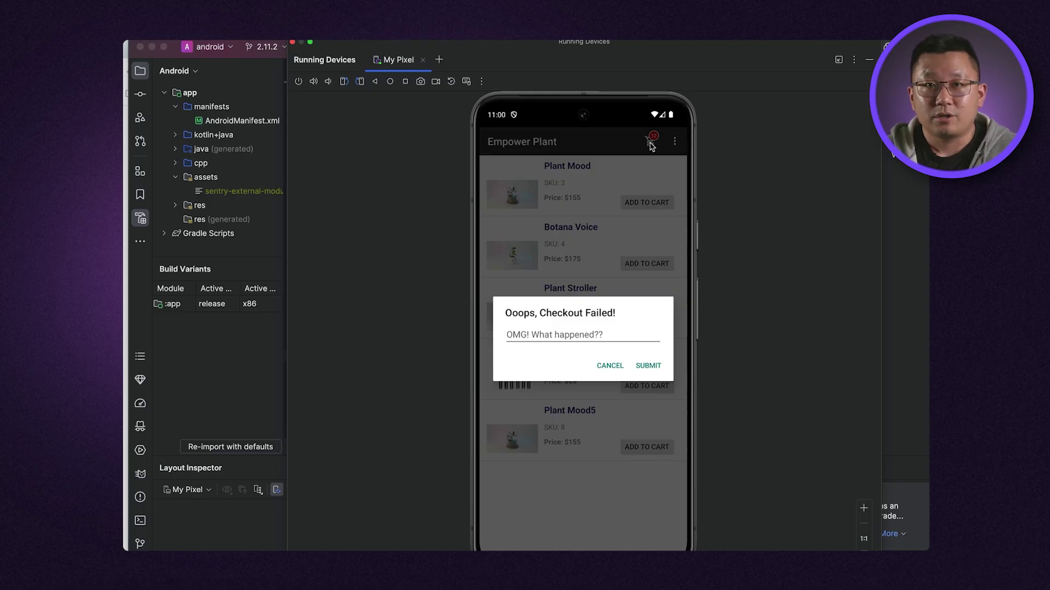
left_click(613, 338)
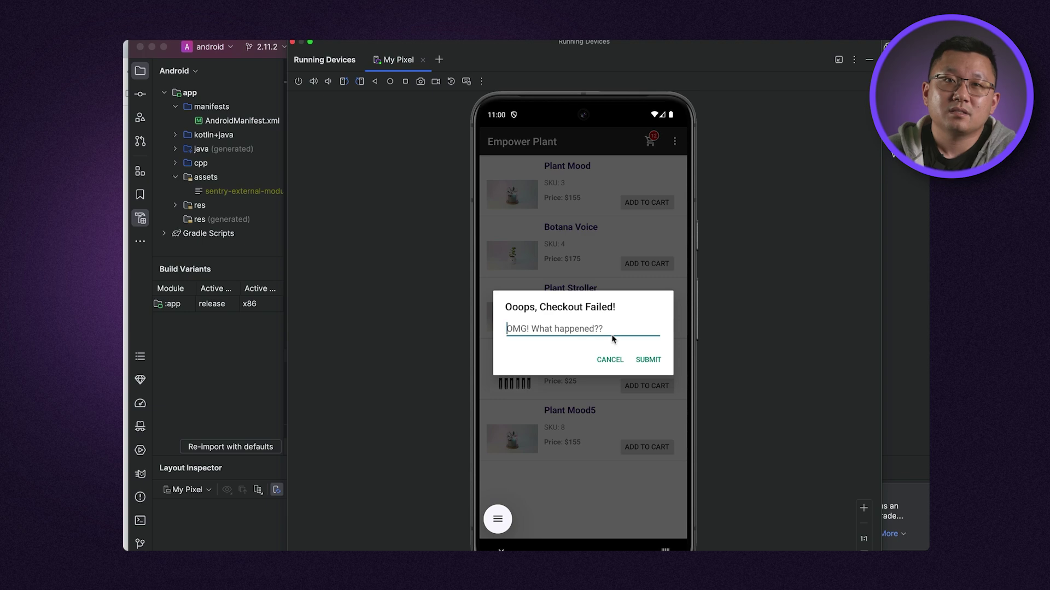
type("Sentry, please help!")
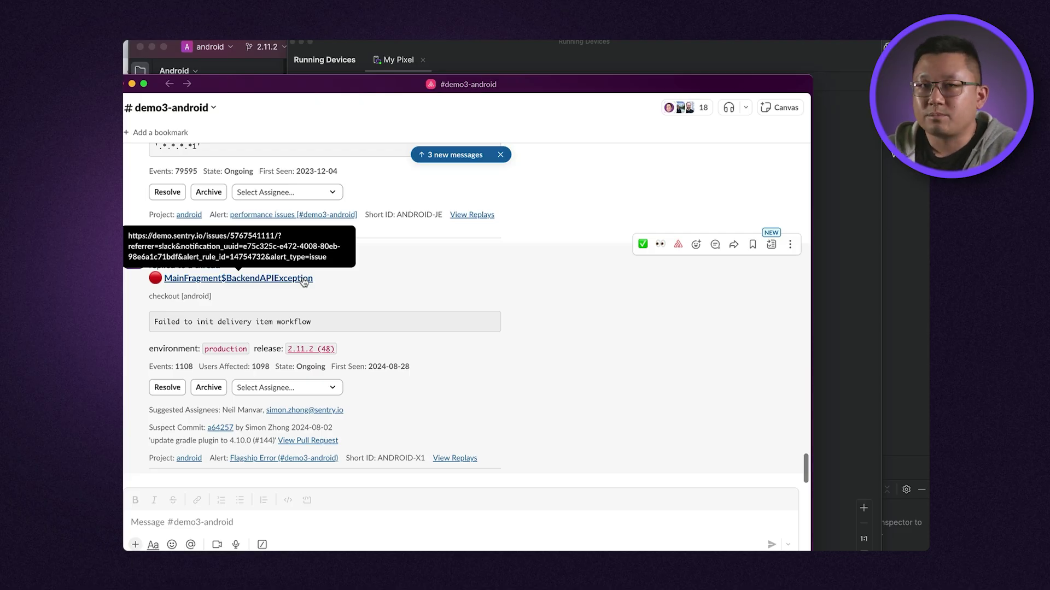
Open the MainFragment$BackendAPIException alert from Slack's #demo3-android channel in Sentry and inspect its stack trace and environment tag.
left_click(304, 279)
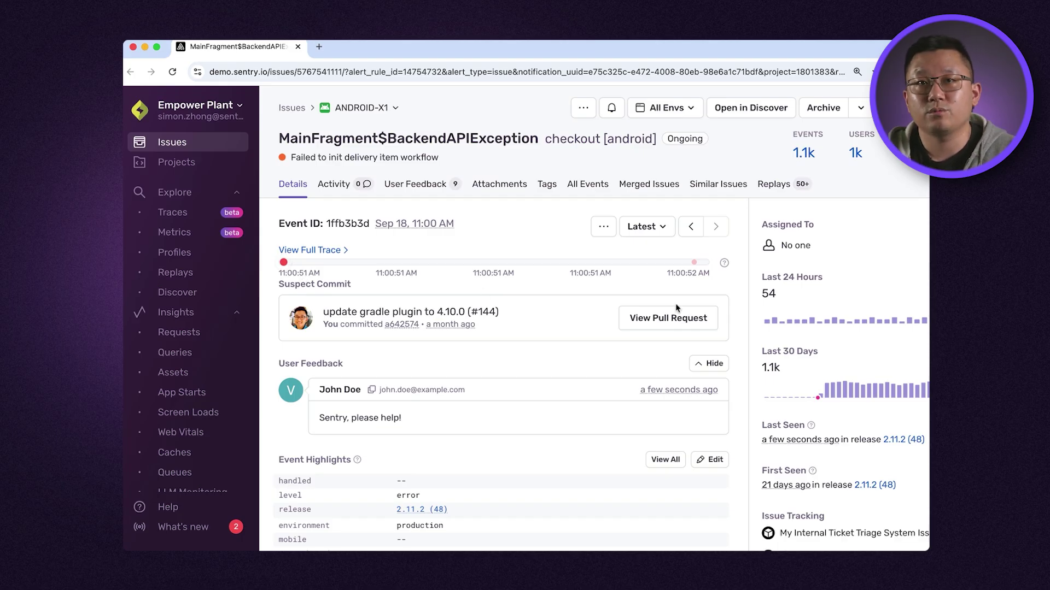
scroll(724, 313, "down", 3)
scroll(724, 312, "down", 2)
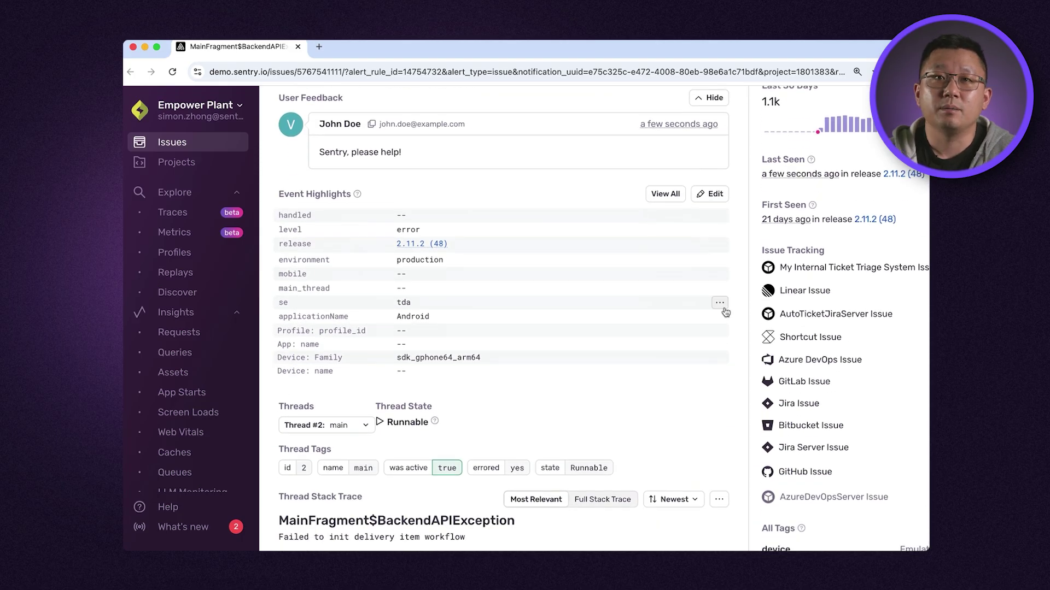
scroll(725, 312, "down", 6)
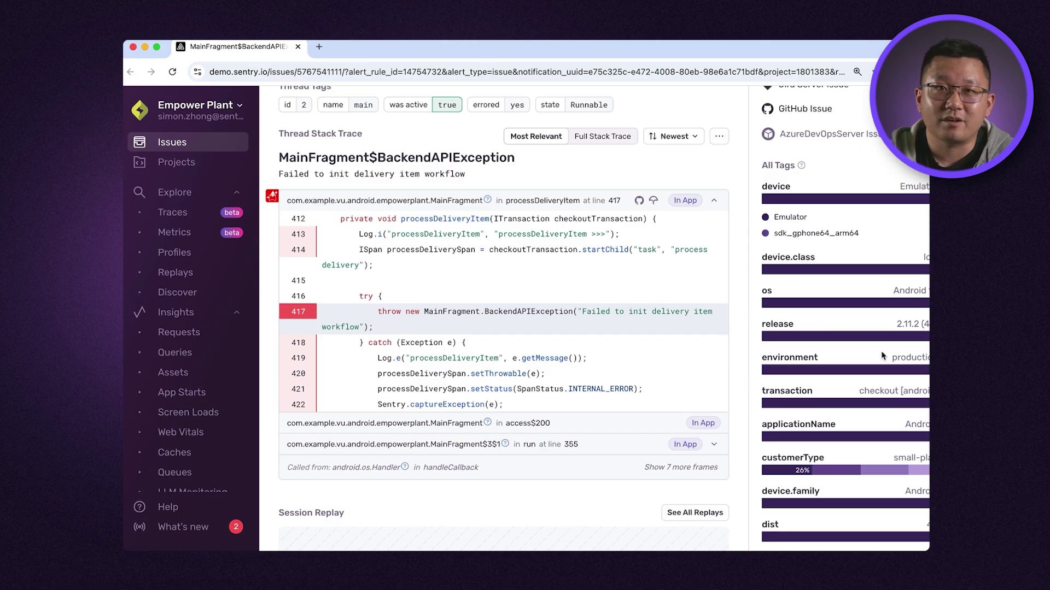
left_click(912, 364)
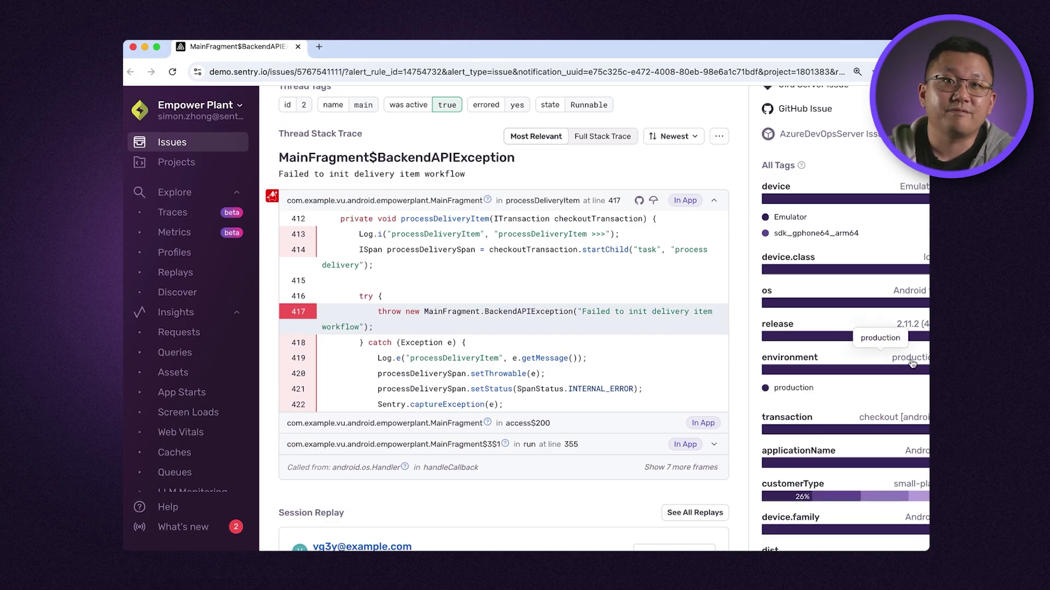
left_click(912, 363)
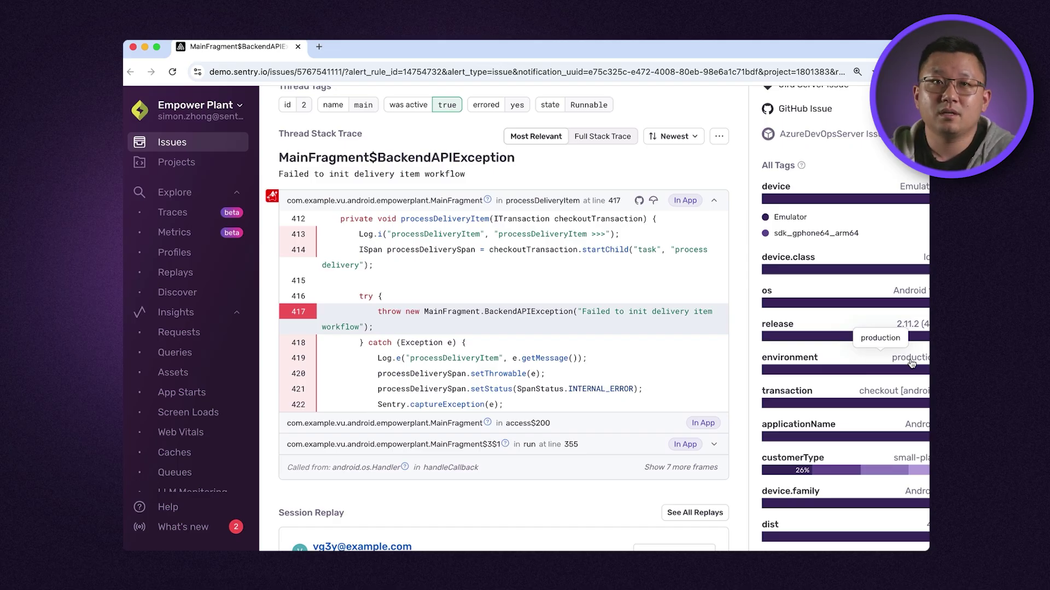
Review the issue tracking integrations and the priority choices offered for the exception issue.
scroll(912, 363, "up", 6)
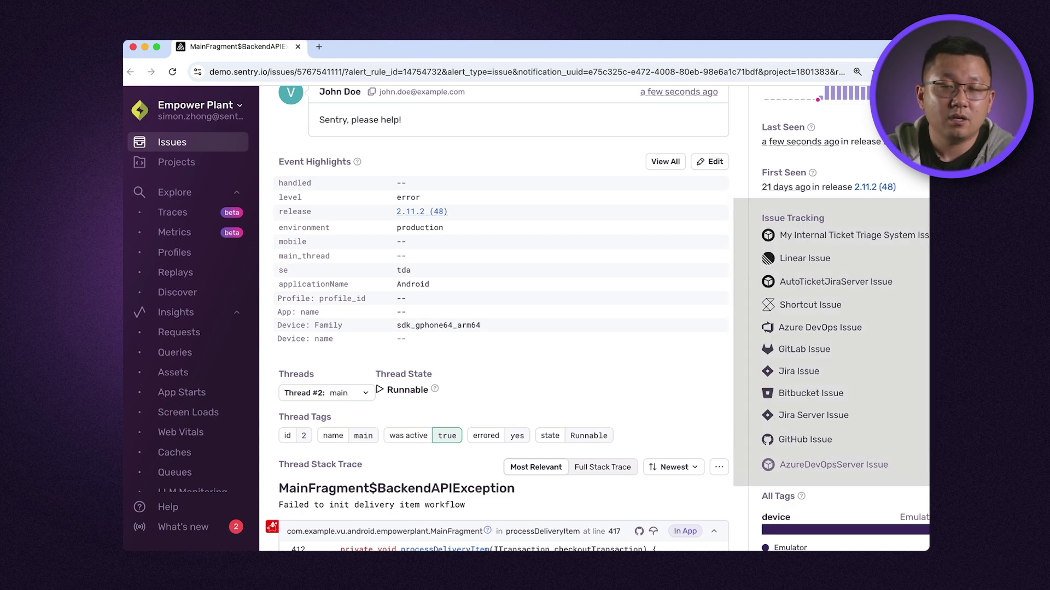
scroll(900, 316, "up", 6)
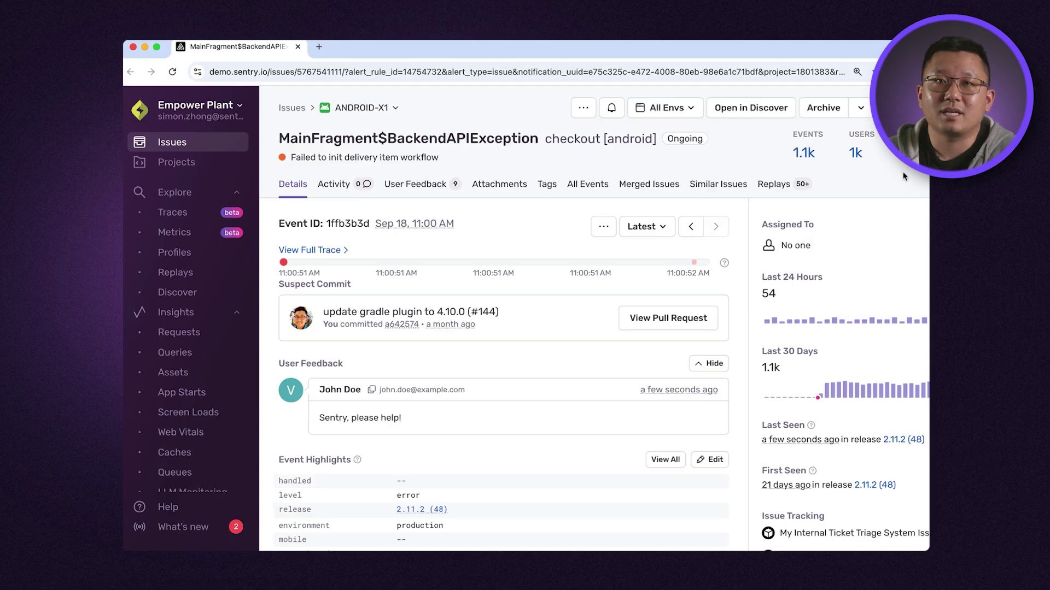
left_click(904, 153)
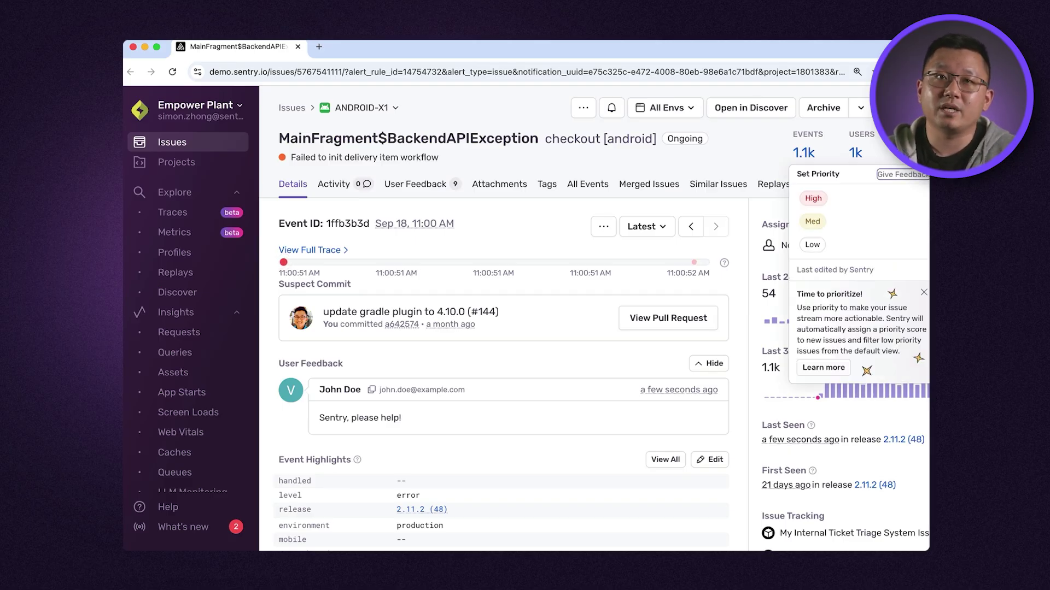
key("Escape")
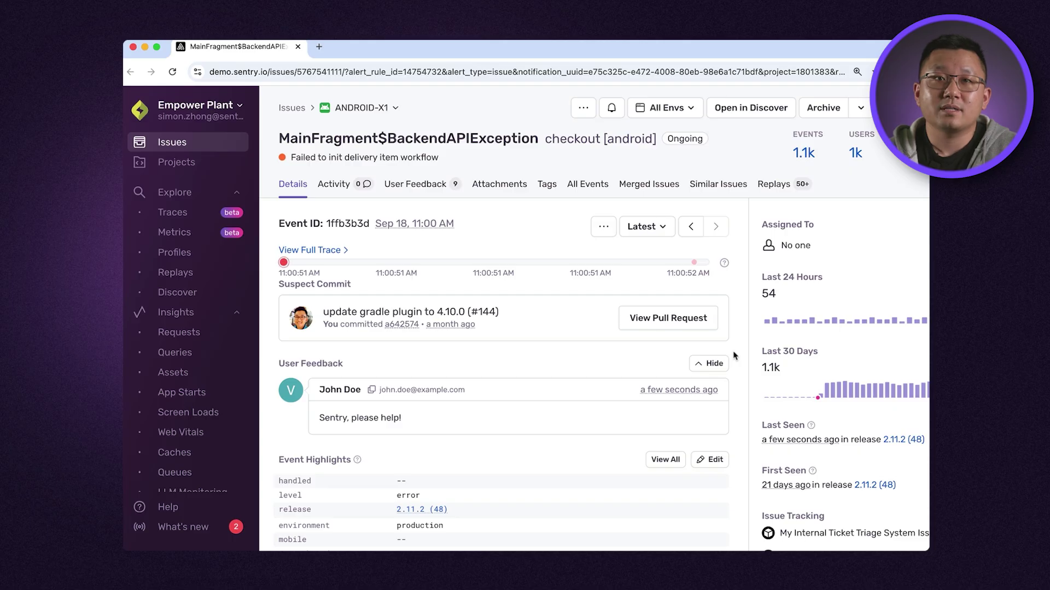
Examine the issue's user feedback, event highlights, stack trace source links and session replay.
scroll(734, 356, "down", 5)
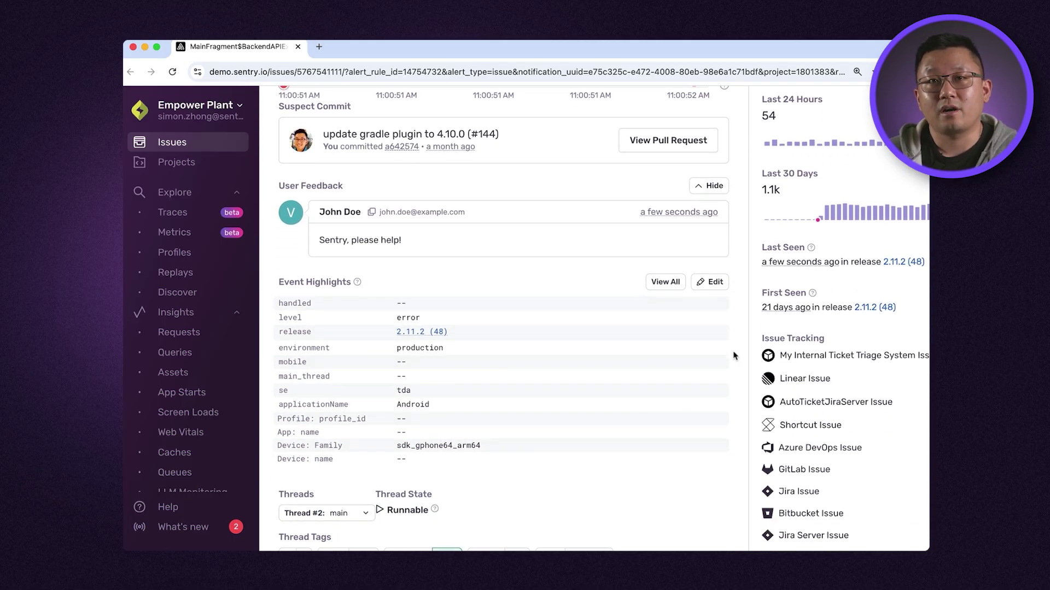
key("super+shift+4")
left_click_drag(263, 262, 743, 479)
scroll(743, 479, "down", 10)
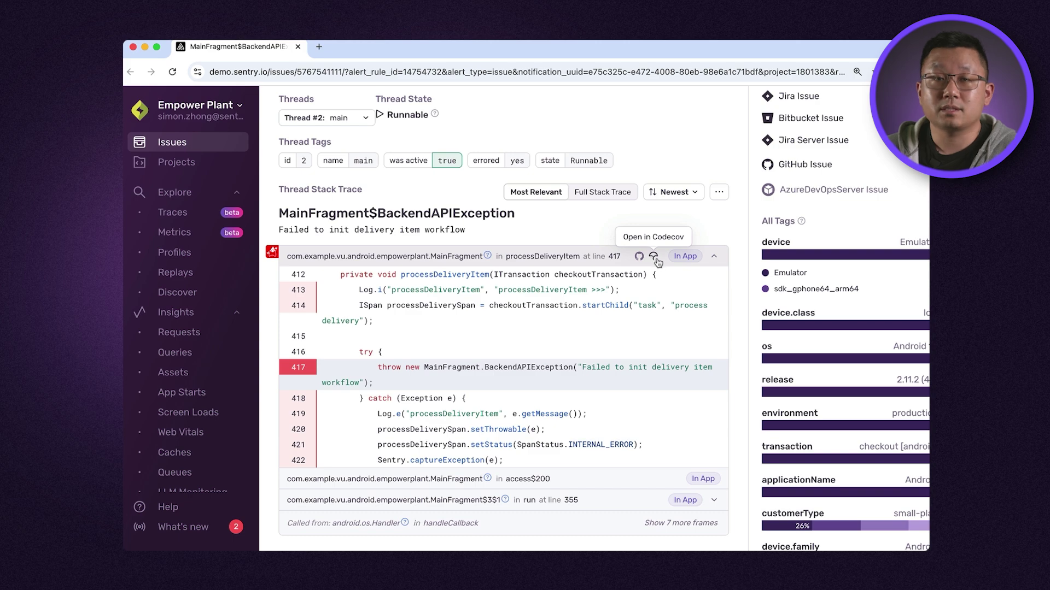
scroll(736, 334, "down", 7)
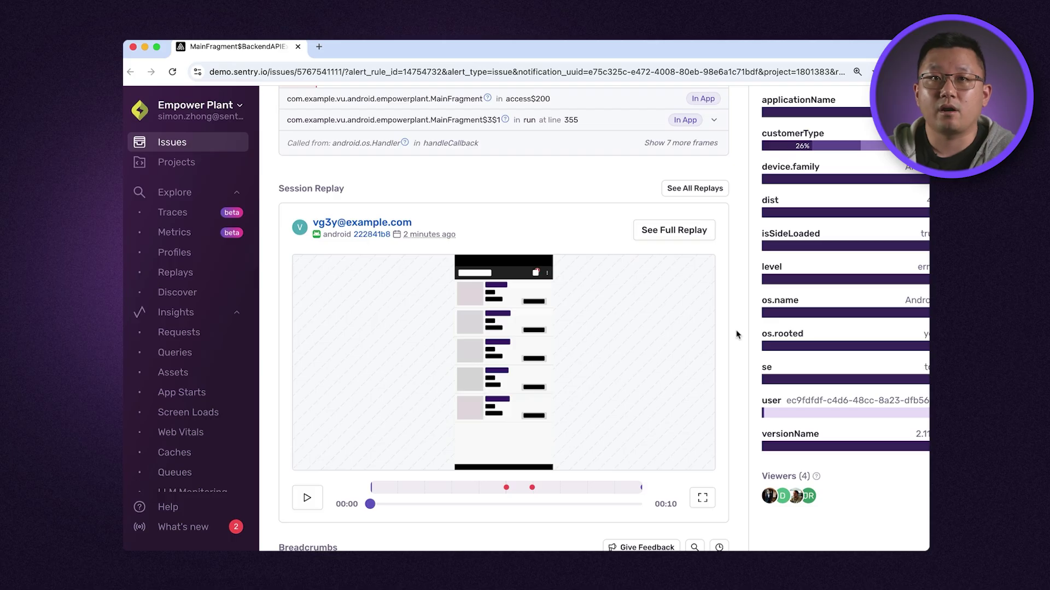
View all breadcrumbs of the event, highlight the POST request to the checkout URL, and close the full breadcrumb list.
scroll(736, 335, "down", 8)
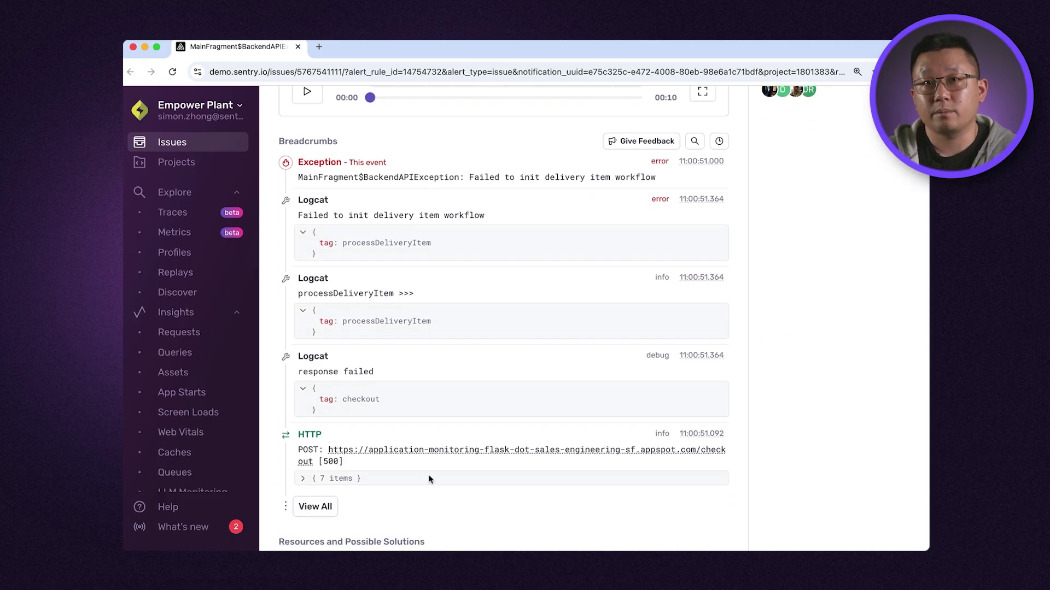
left_click(315, 506)
scroll(707, 396, "down", 10)
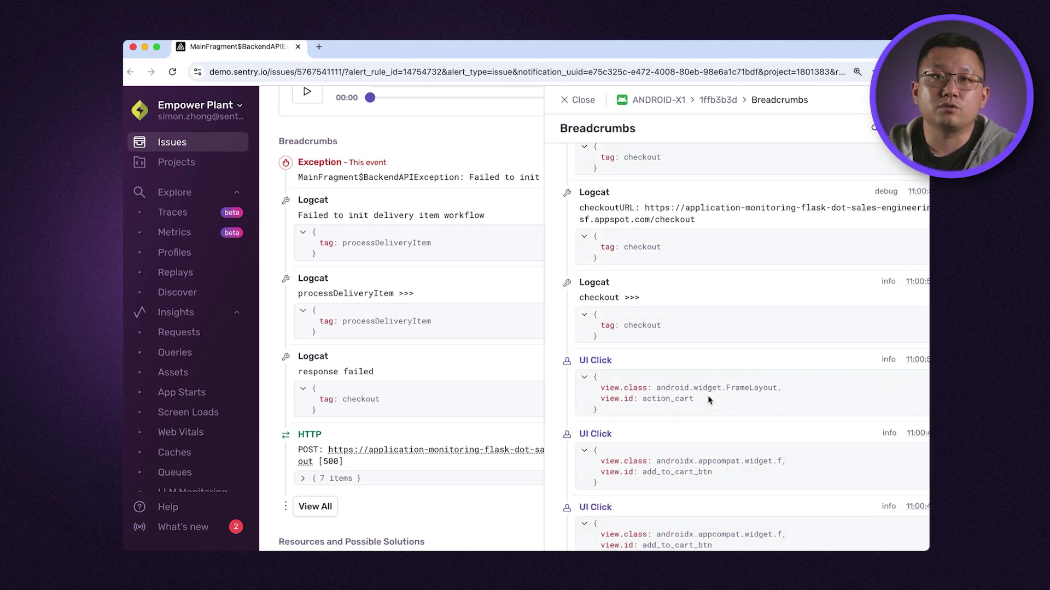
scroll(697, 402, "up", 5)
scroll(695, 403, "up", 8)
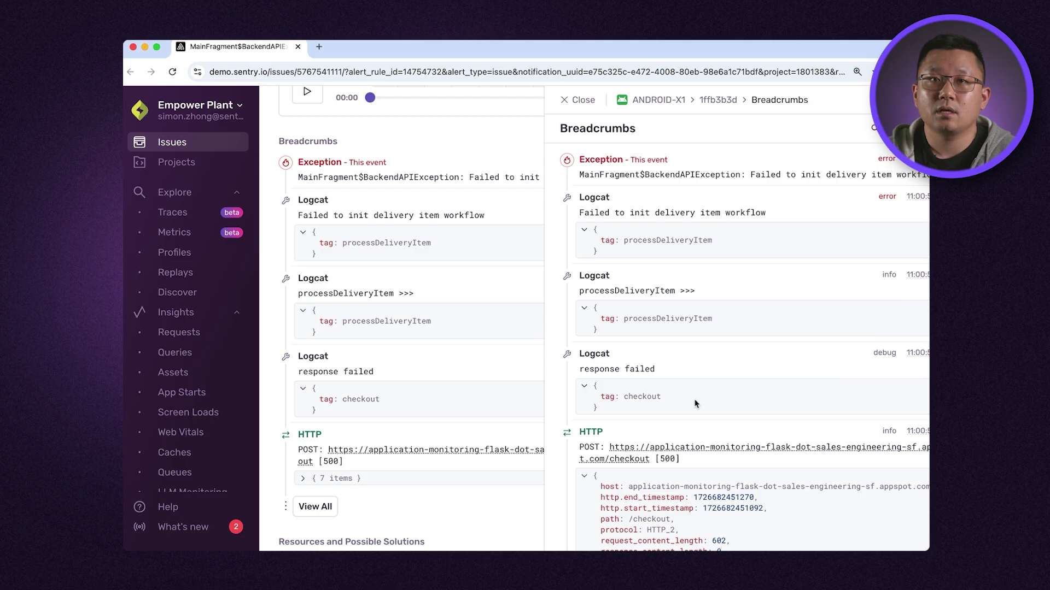
left_click_drag(681, 461, 575, 449)
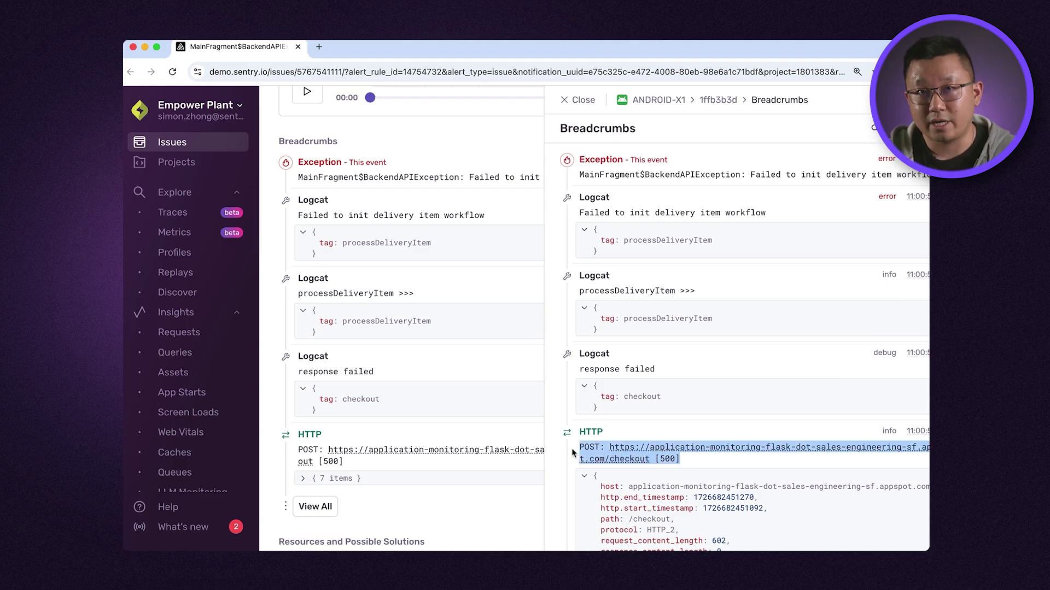
left_click(525, 447)
Request the AI solution suggestion for the exception, certify that the event contains no PII, and read the proposed fix.
scroll(685, 297, "down", 6)
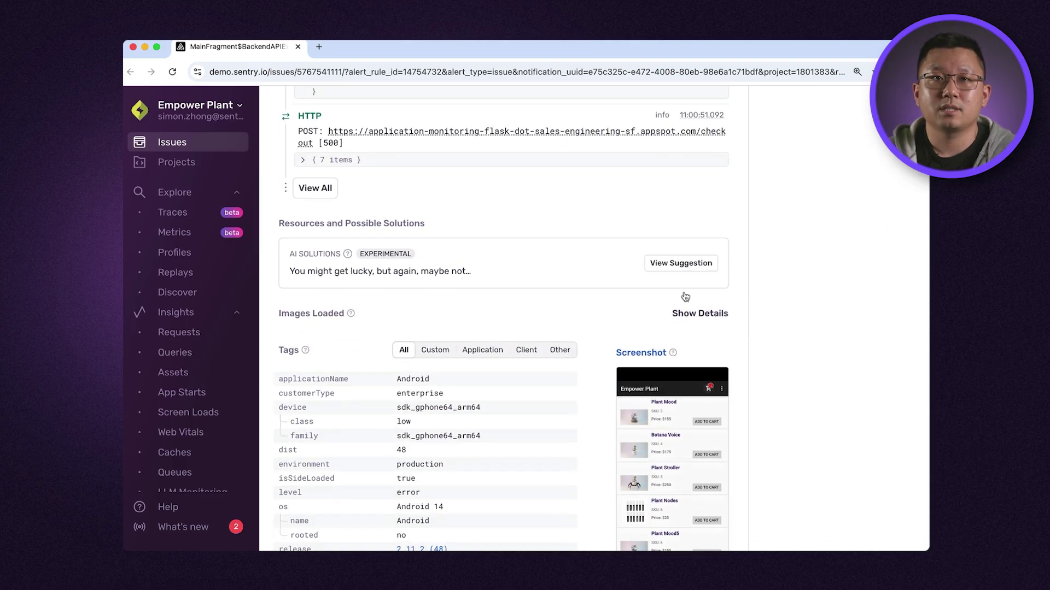
left_click(679, 265)
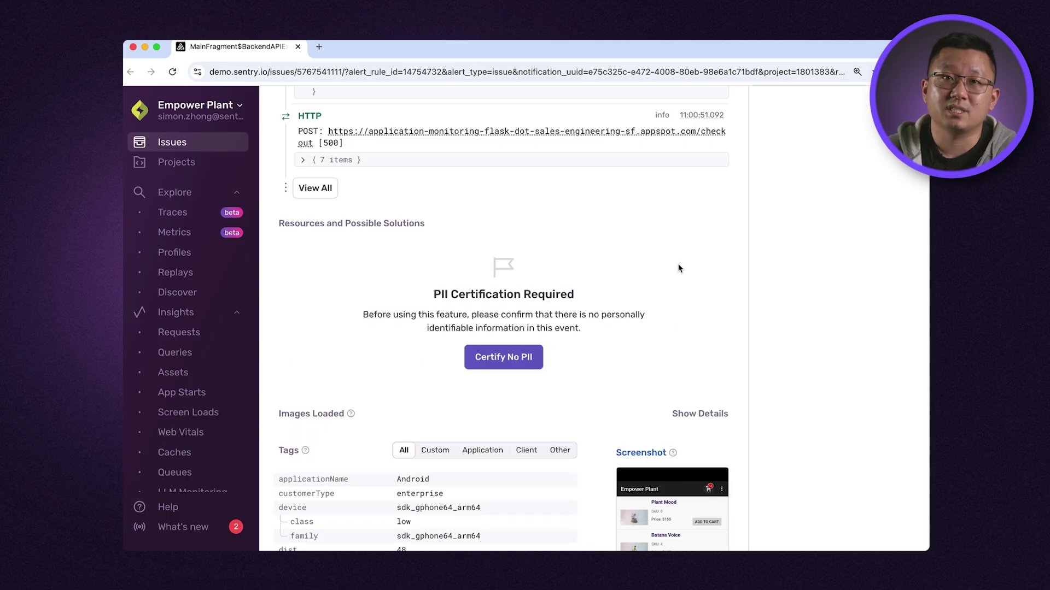
left_click(514, 364)
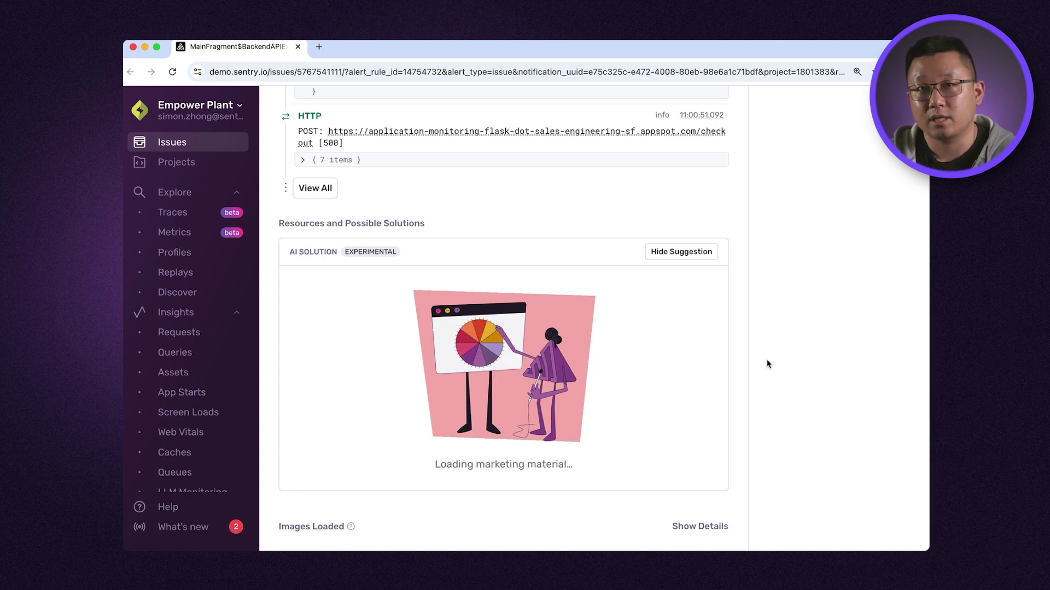
scroll(767, 364, "down", 3)
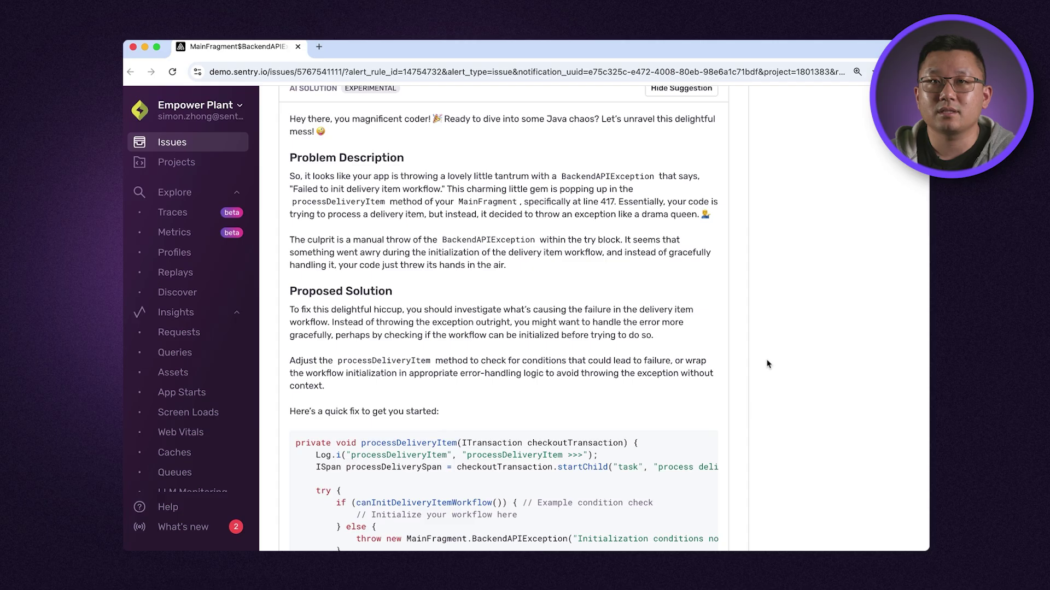
scroll(768, 364, "down", 3)
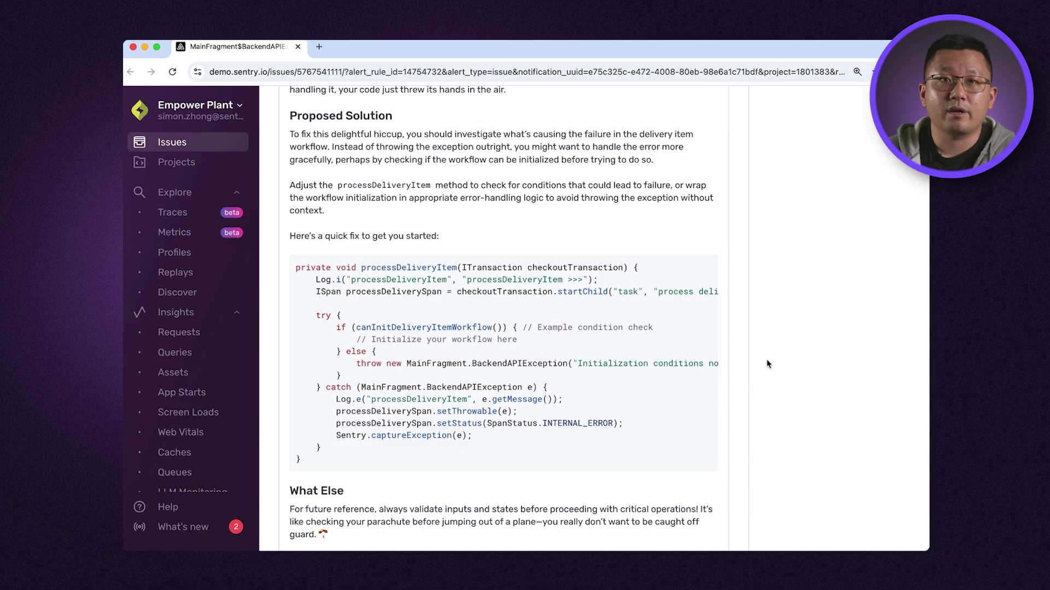
Examine the event's tags, enlarge and close its app screenshot, and review the user, app, device and operating system contexts.
scroll(768, 364, "down", 10)
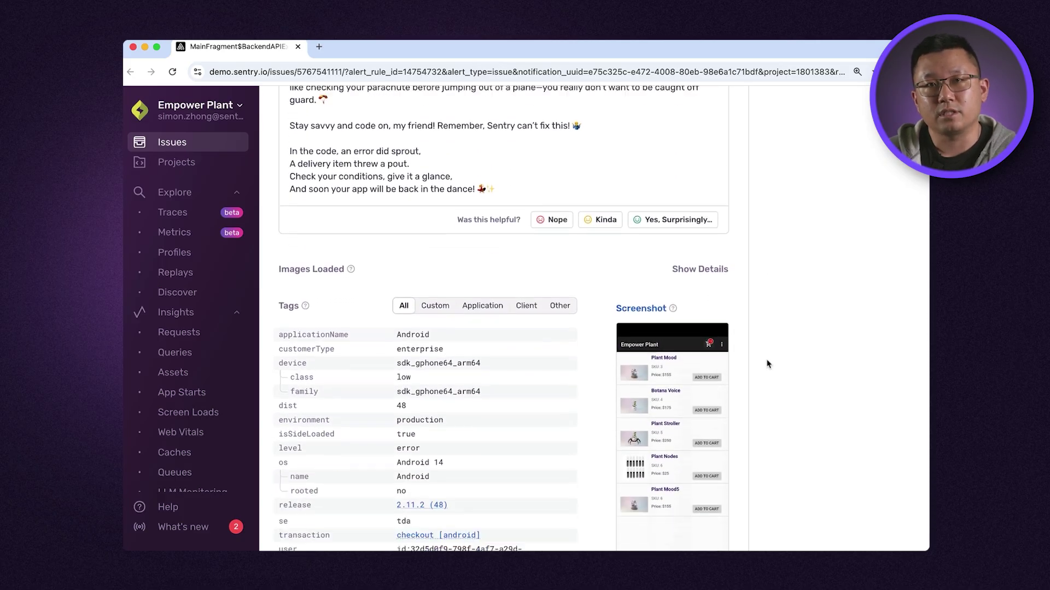
left_click(700, 348)
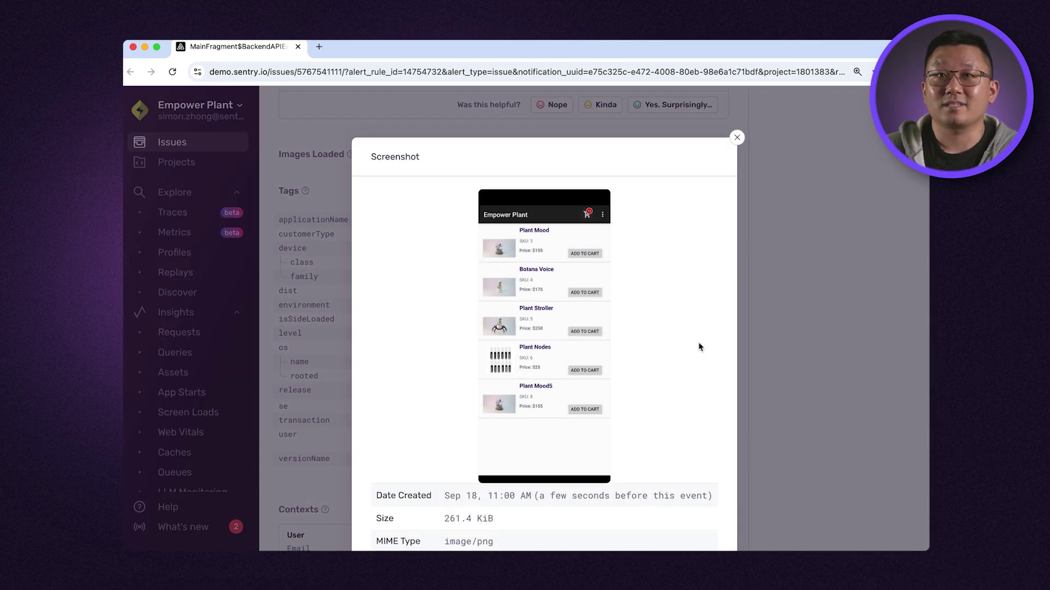
left_click(733, 141)
scroll(816, 376, "down", 5)
scroll(815, 377, "down", 2)
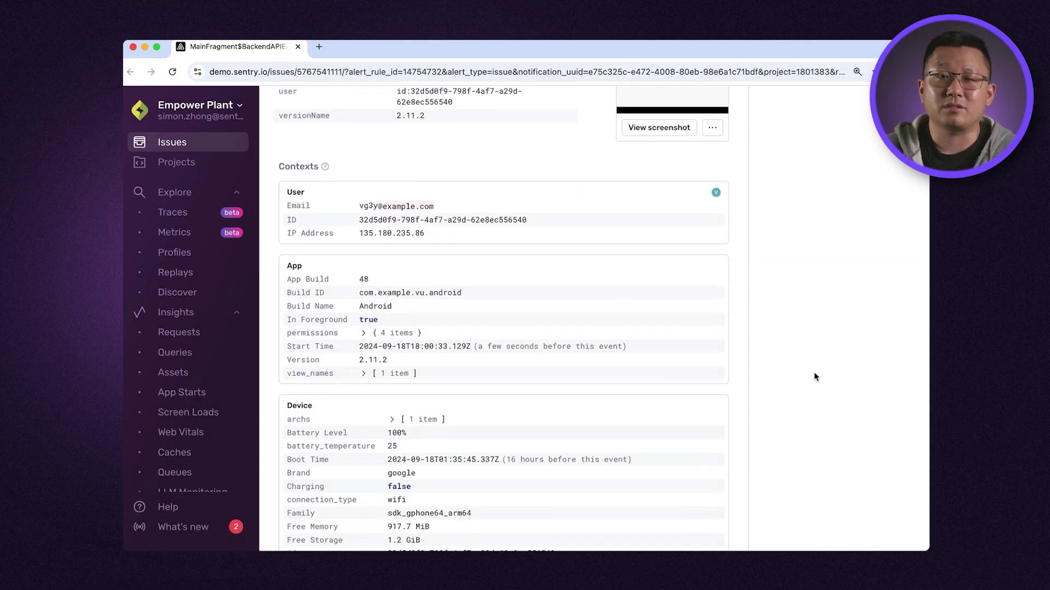
scroll(815, 377, "down", 10)
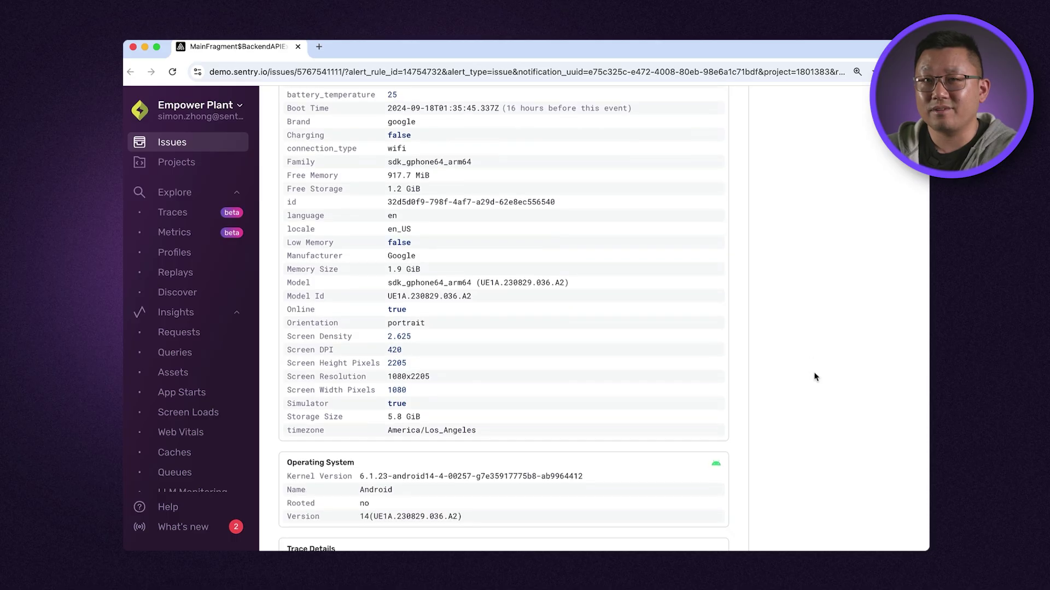
scroll(814, 377, "down", 10)
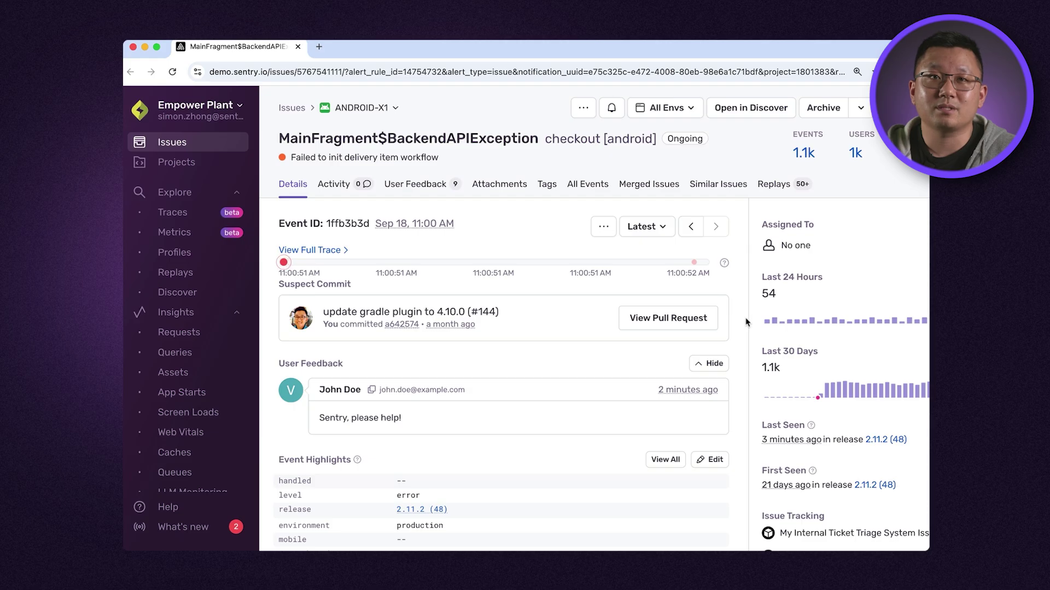
Check the assignee choices, then follow the trace timeline to the related Flask inventory exception and back to MainFragment$BackendAPIException.
left_click(841, 252)
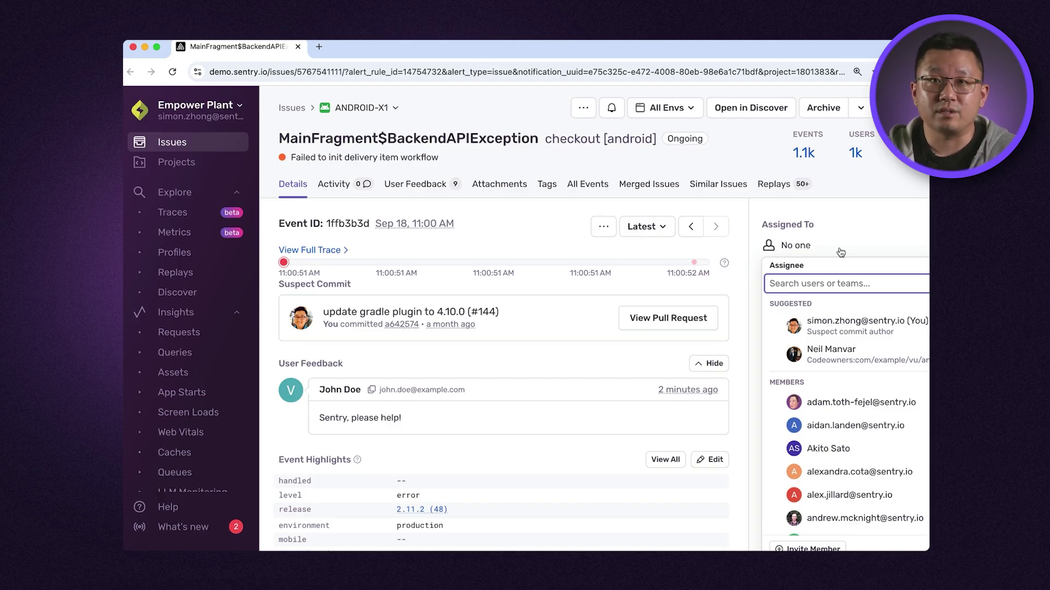
mouse_move(694, 266)
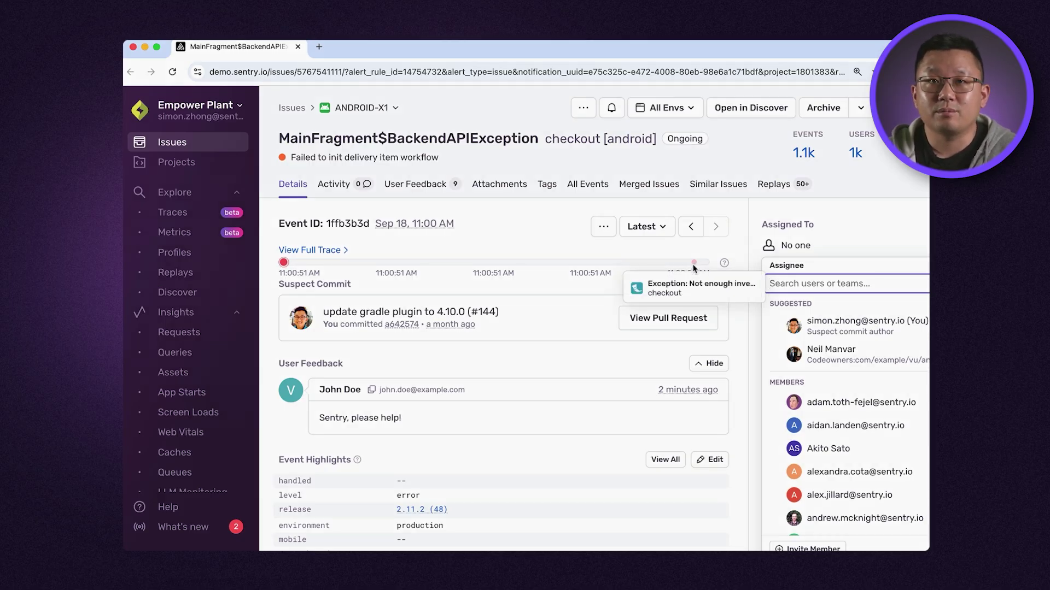
left_click(682, 290)
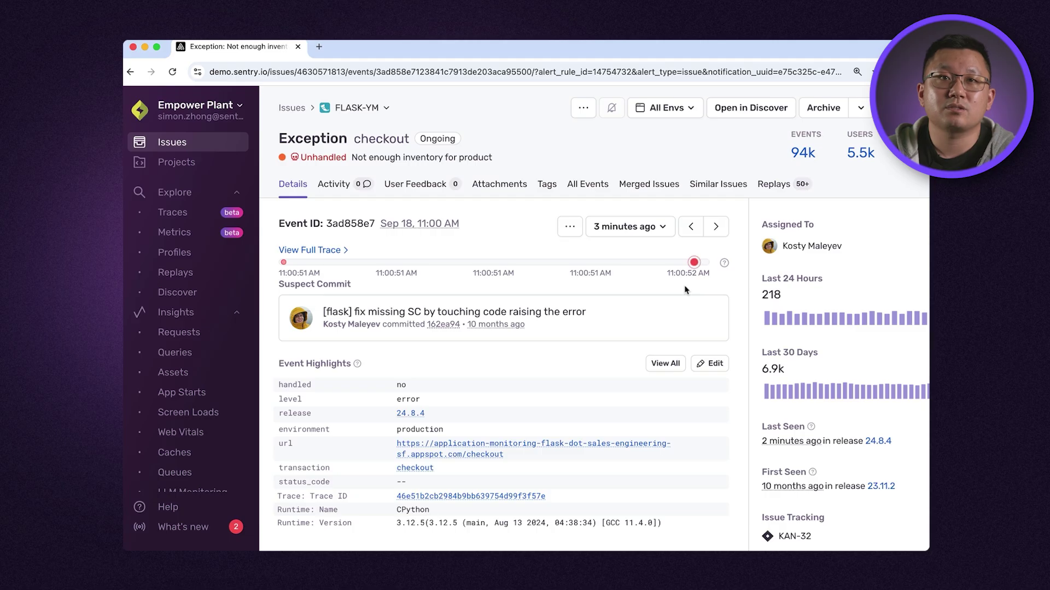
mouse_move(282, 262)
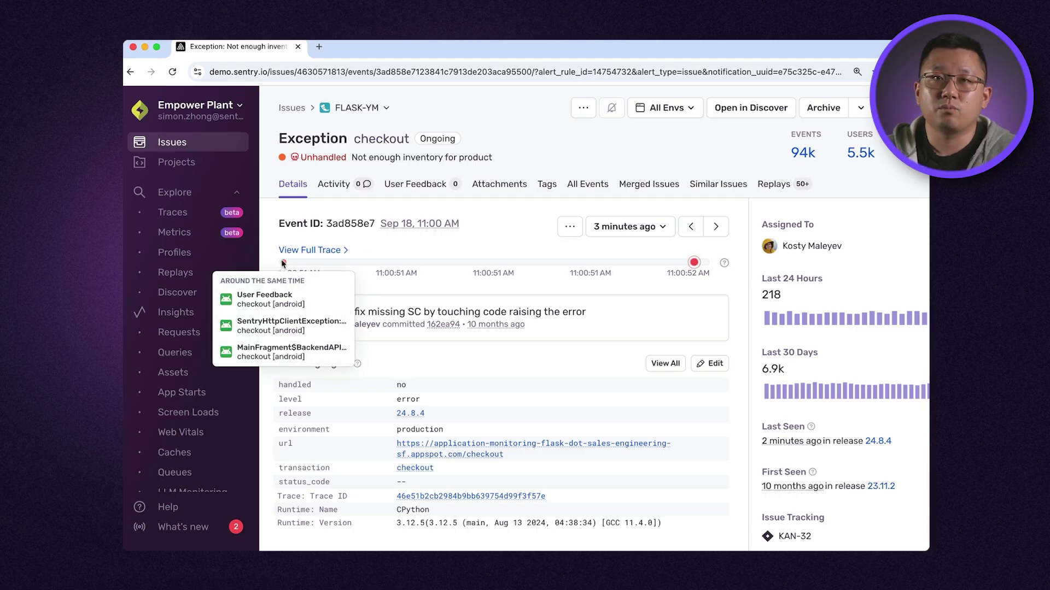
left_click(282, 351)
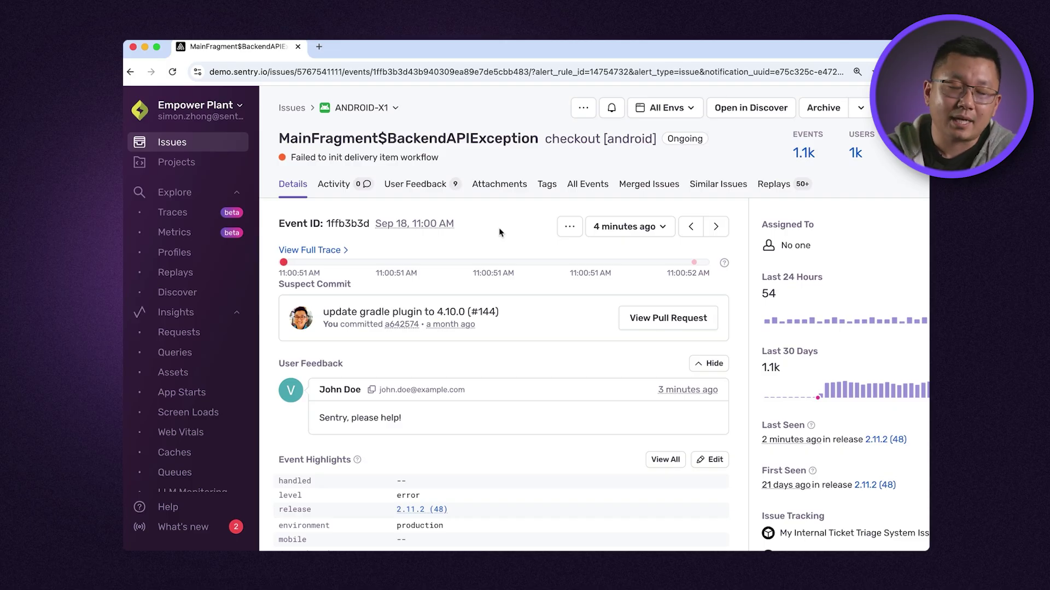
Switch to Slack's #demo3-android channel and open the N+1 API Call alert for EmpowerPlantActivity in Sentry.
key("super+Tab")
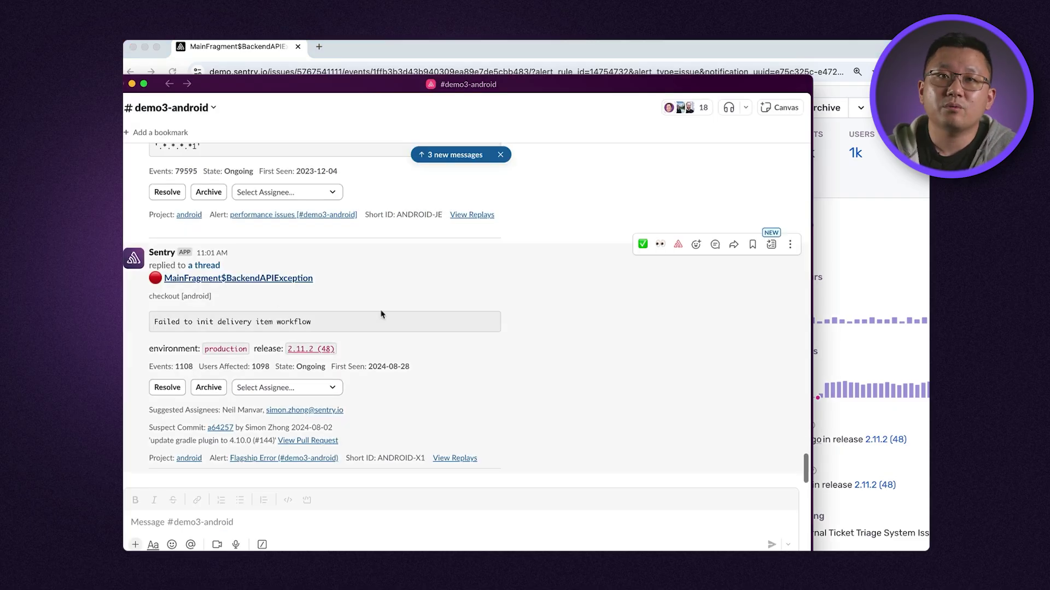
scroll(448, 318, "up", 5)
scroll(449, 319, "up", 4)
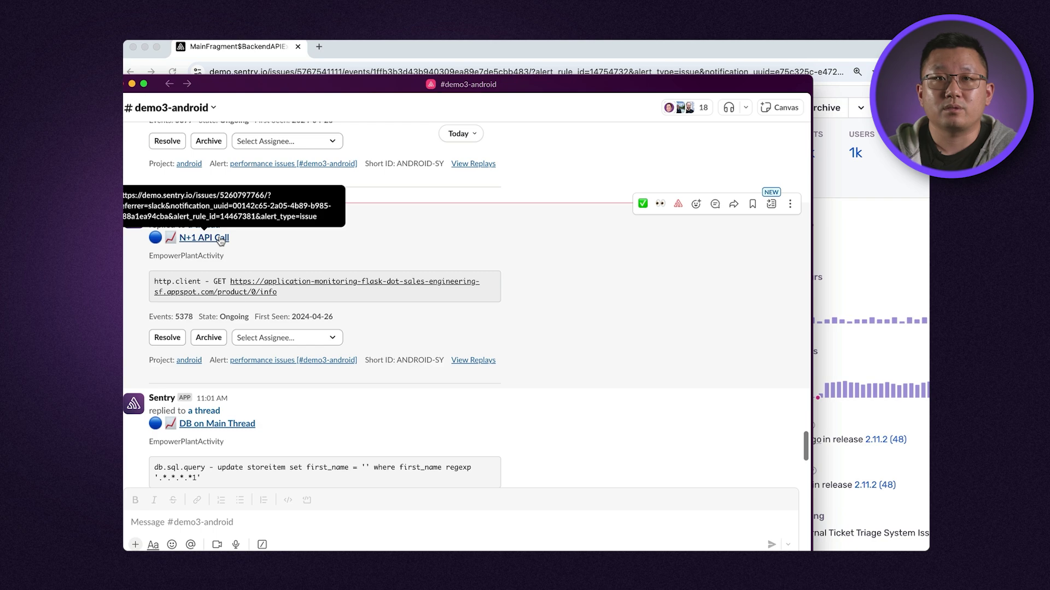
scroll(246, 416, "down", 2)
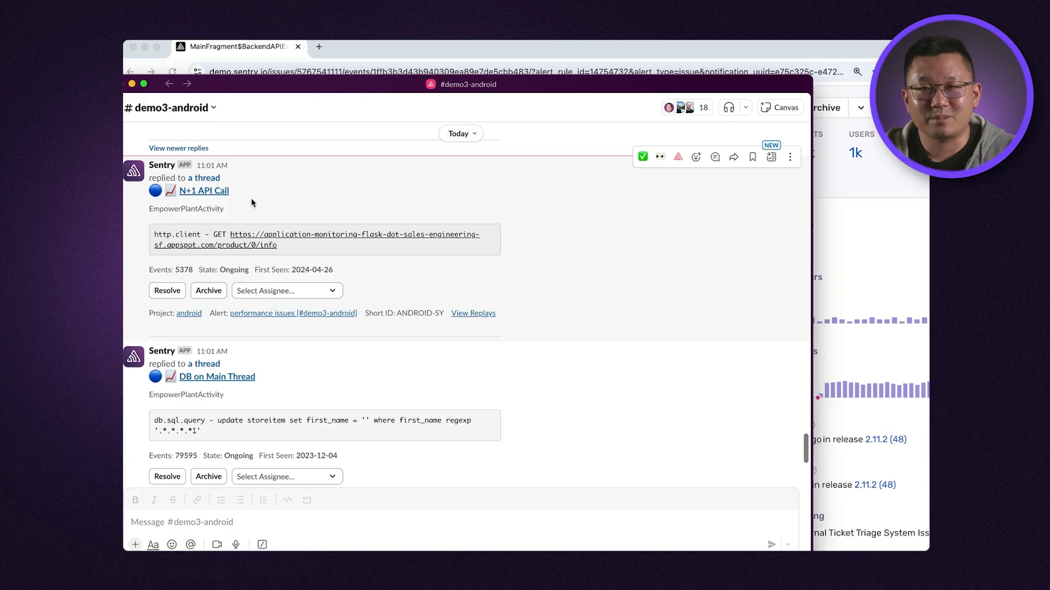
left_click(224, 191)
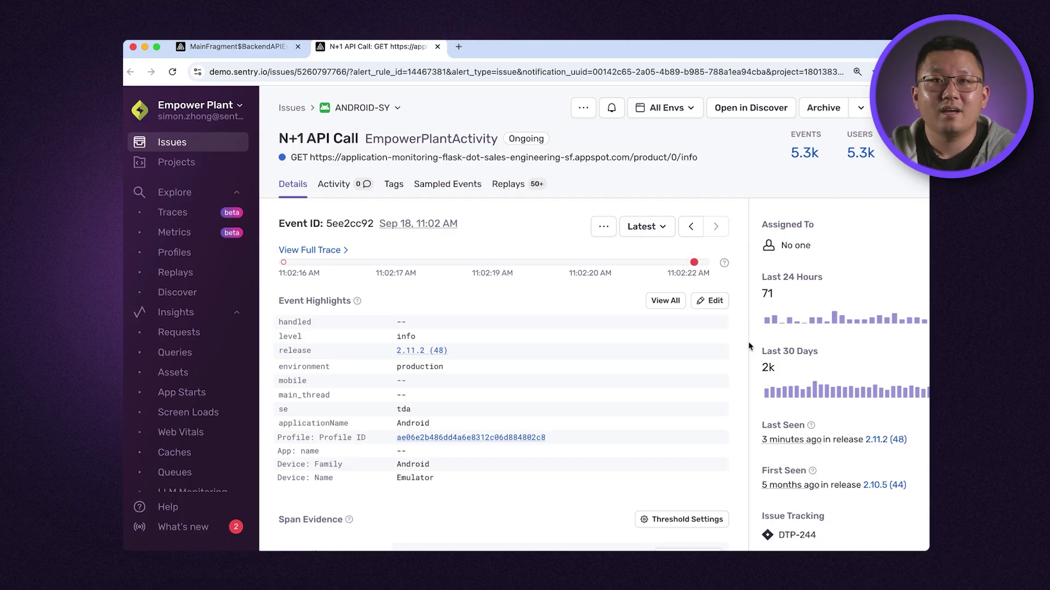
Examine the N+1 issue's span evidence and repeating HTTP spans, and open the full event of the EmpowerPlantActivity transaction.
scroll(749, 346, "down", 10)
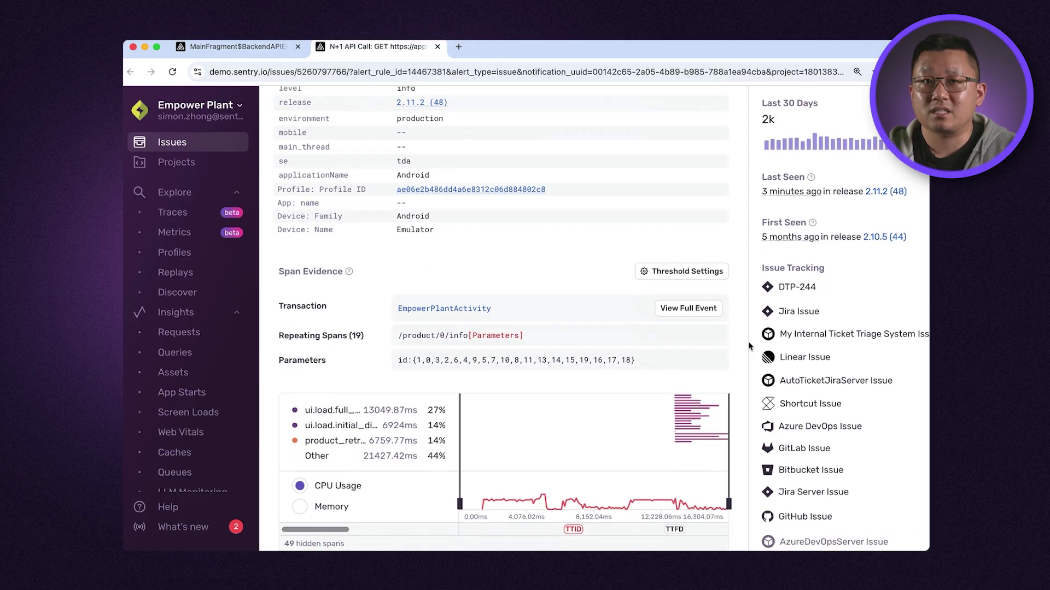
scroll(749, 346, "down", 1)
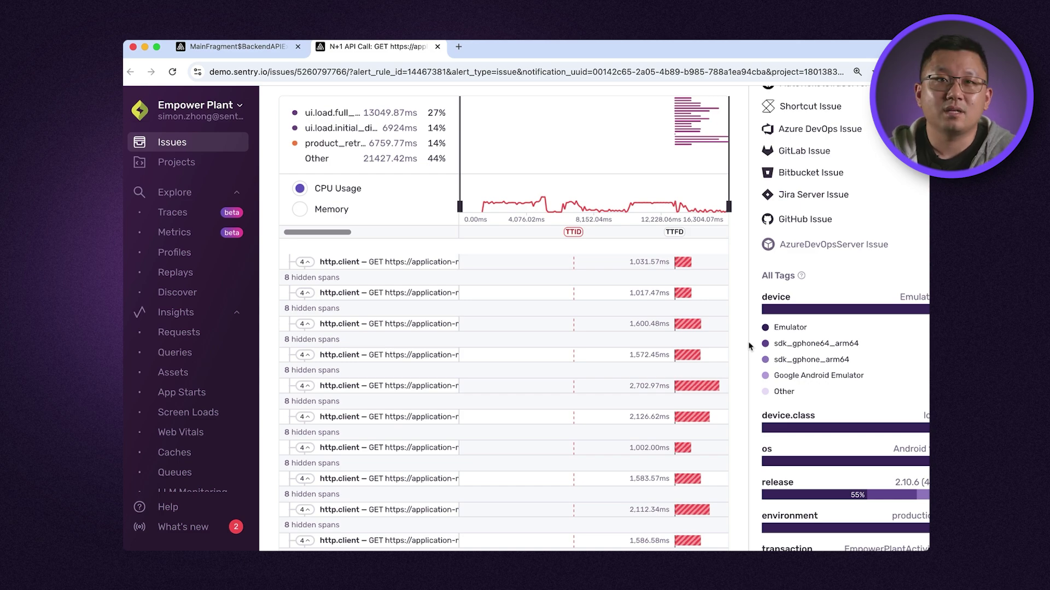
scroll(749, 346, "up", 8)
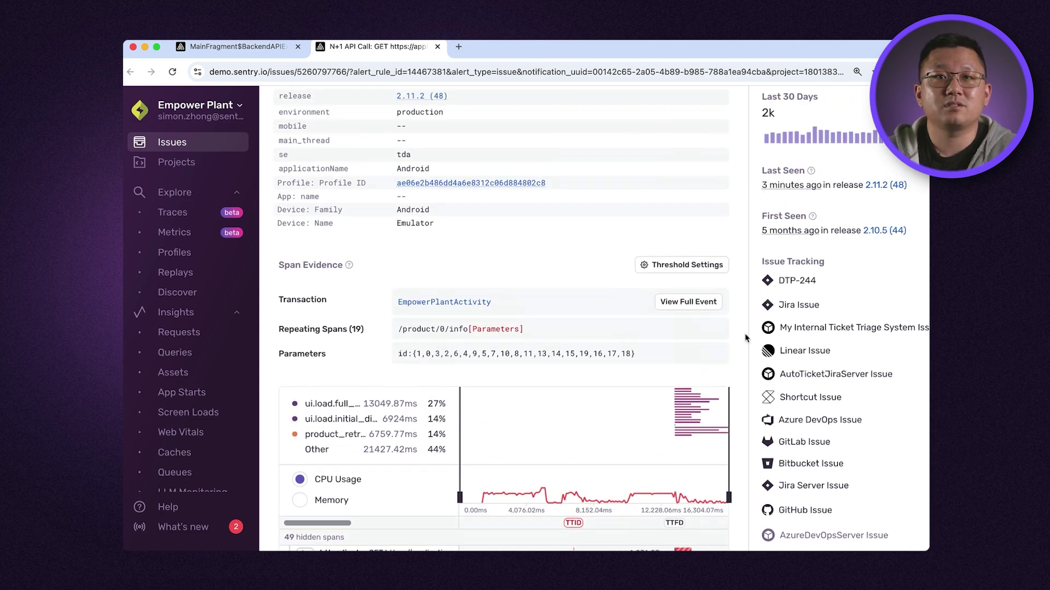
left_click(694, 304)
Survey the database and HTTP spans in the trace, and show the details of the product_processing span.
scroll(697, 309, "down", 15)
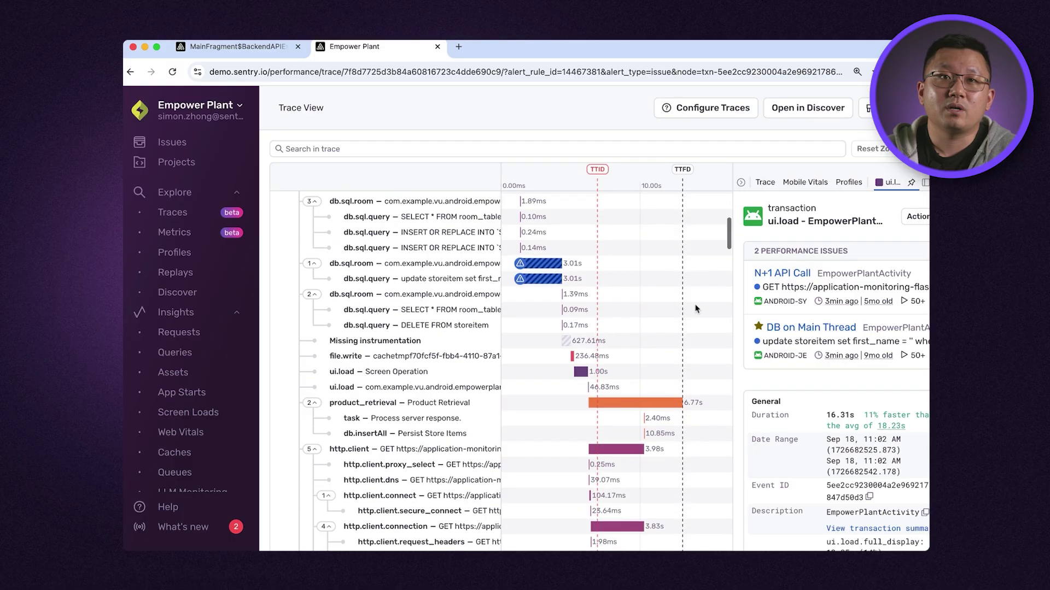
scroll(696, 310, "down", 5)
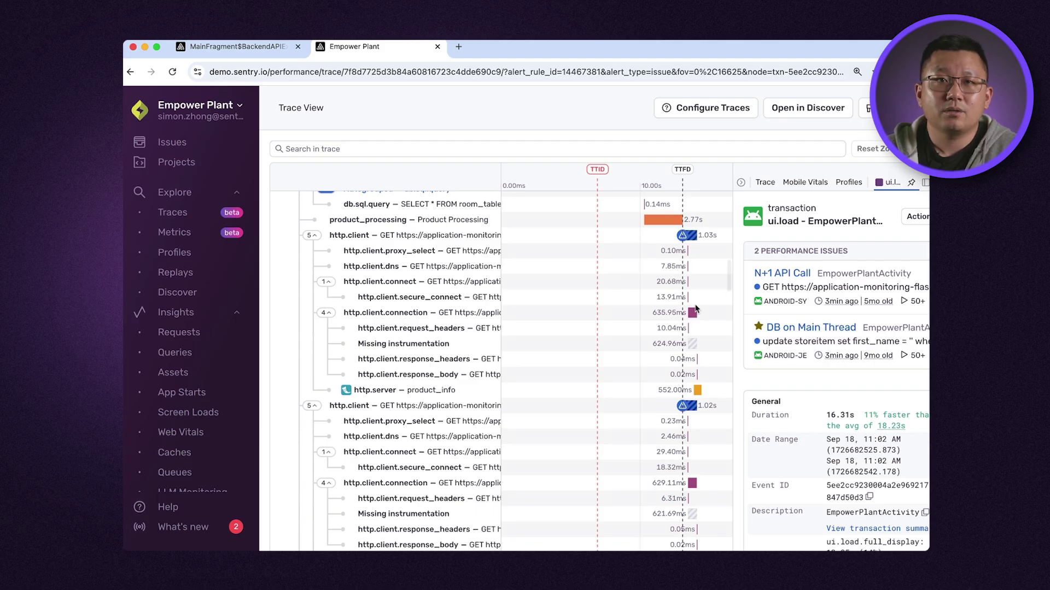
scroll(695, 309, "down", 6)
scroll(662, 378, "up", 12)
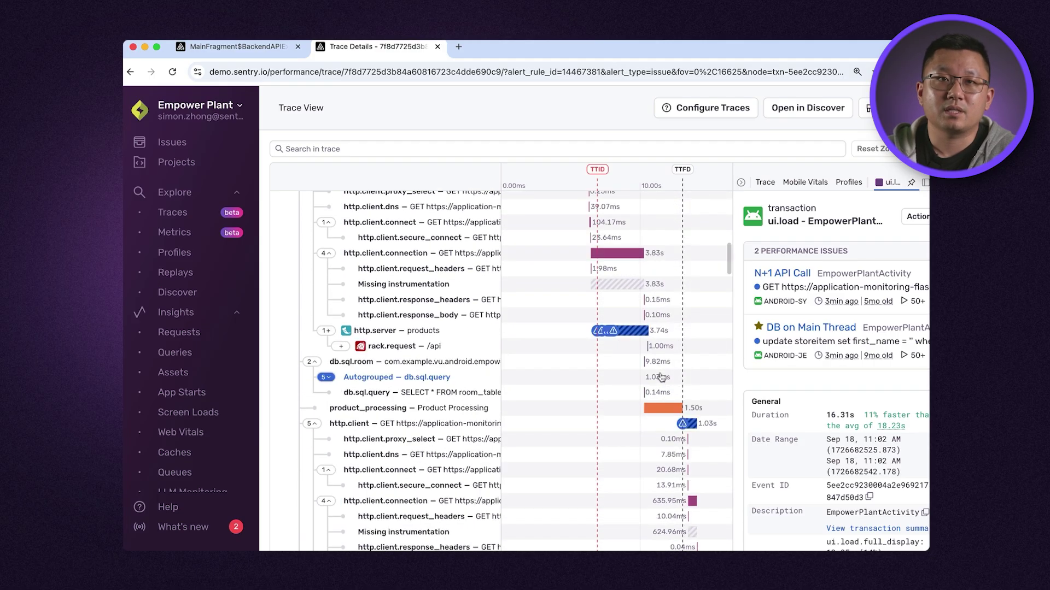
left_click(657, 411)
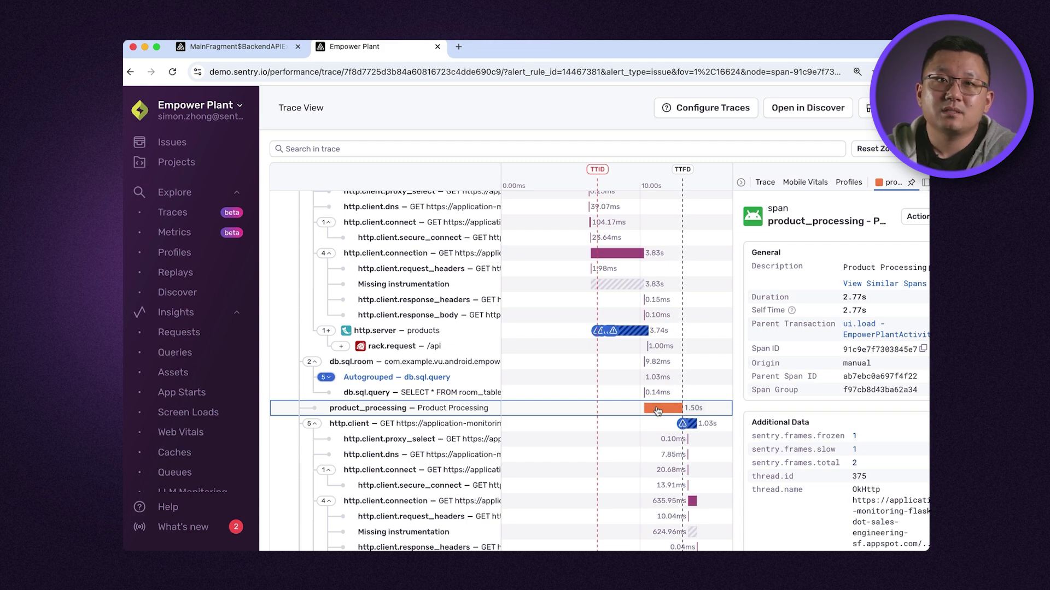
Open the profile linked from the product_processing span's most frequent stacks and examine the MainFragment.getIterator frames in the flamegraph.
scroll(789, 404, "down", 10)
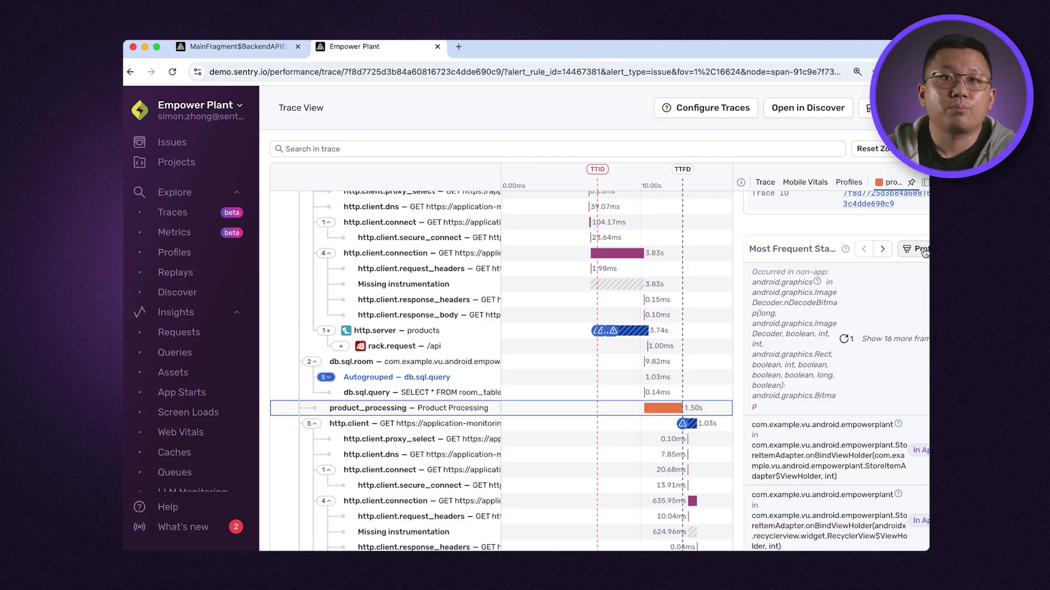
left_click(922, 250)
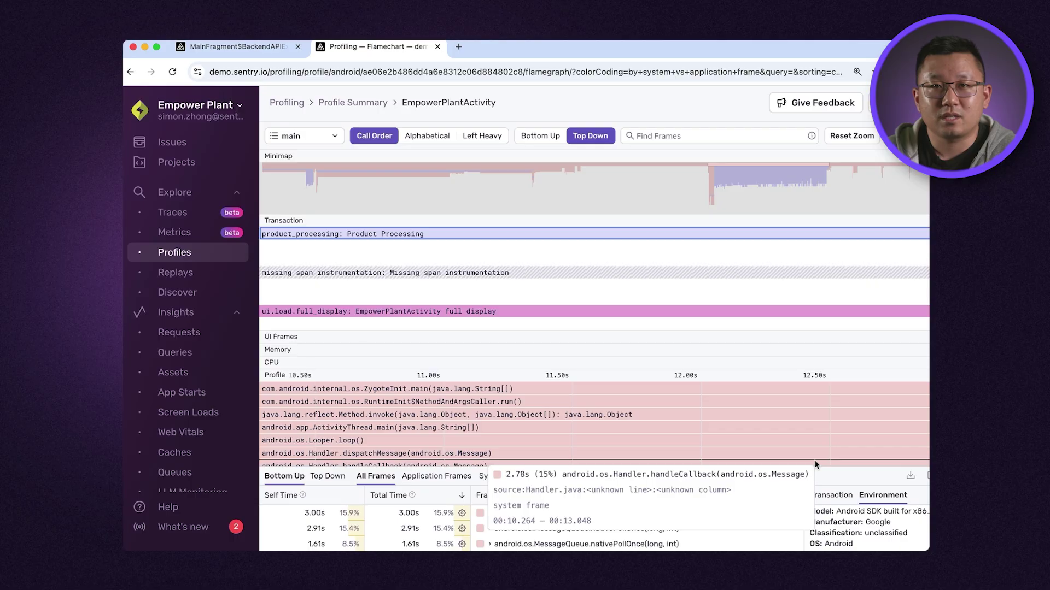
scroll(815, 459, "down", 10)
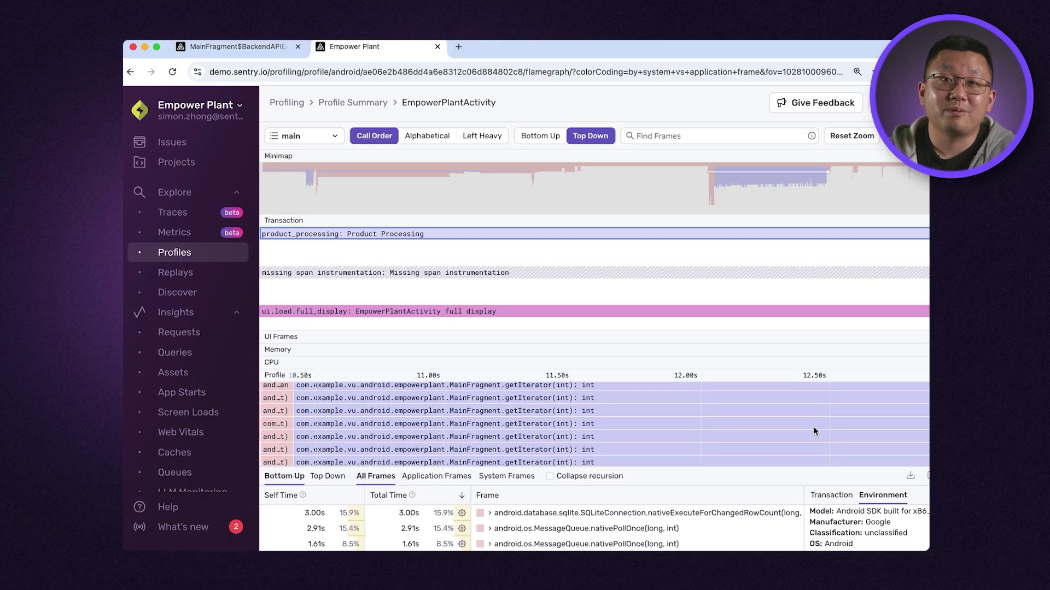
scroll(814, 432, "down", 10)
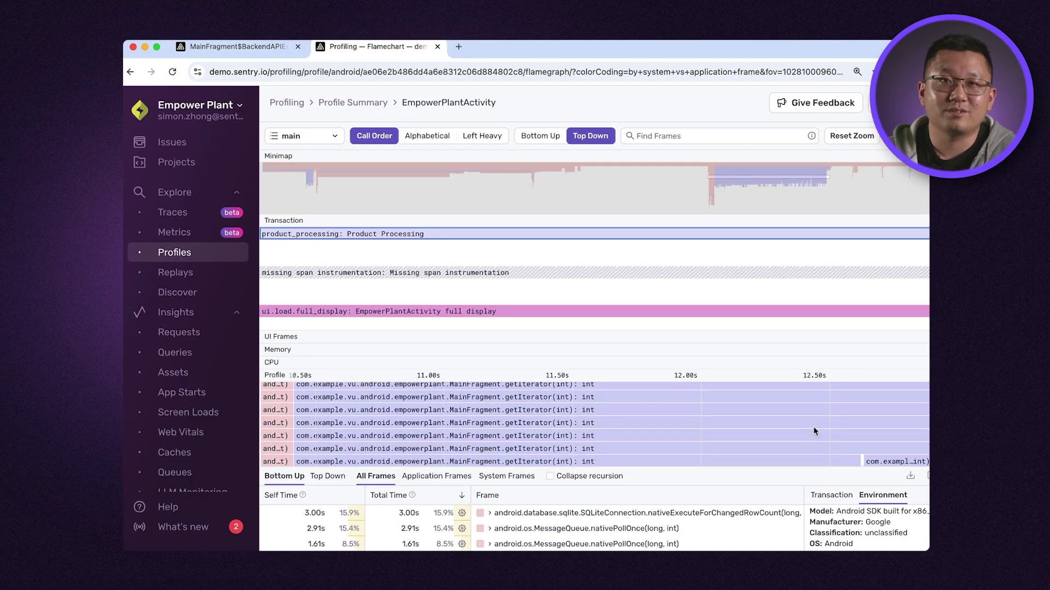
scroll(815, 431, "down", 5)
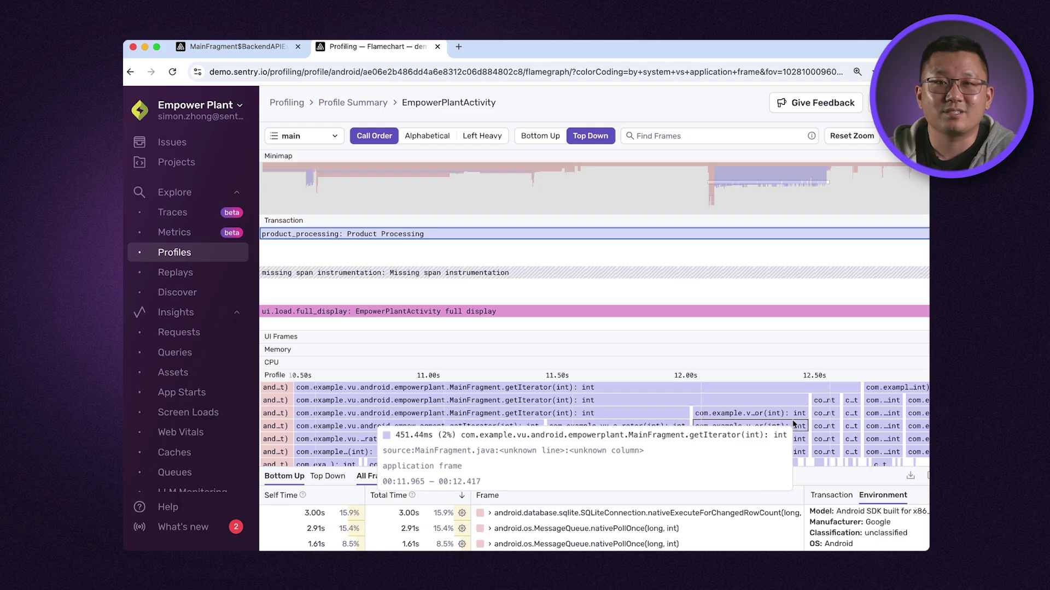
scroll(793, 424, "down", 2)
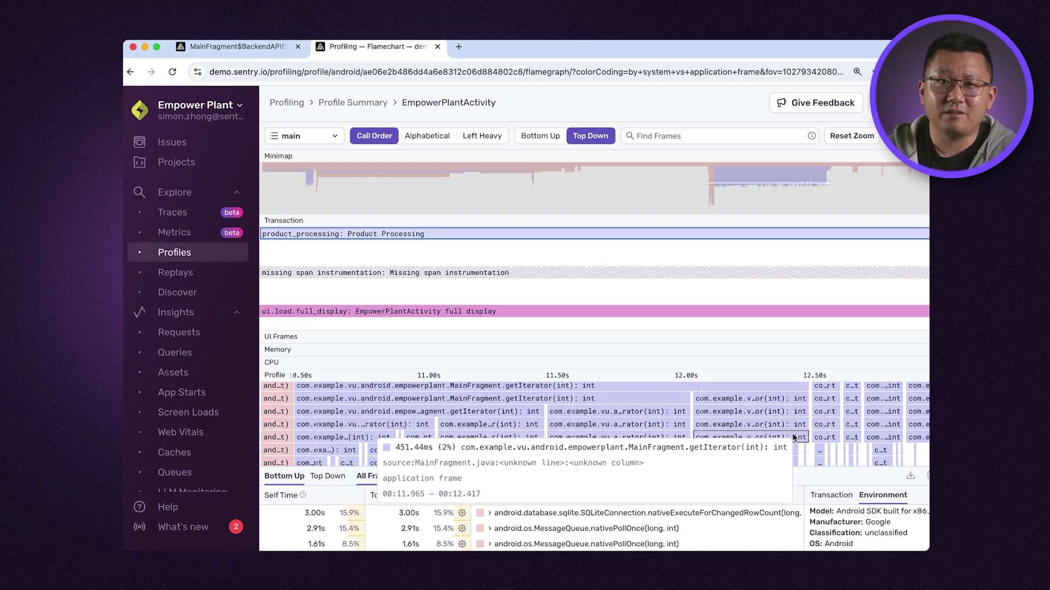
scroll(801, 446, "down", 5)
scroll(804, 449, "right", 1)
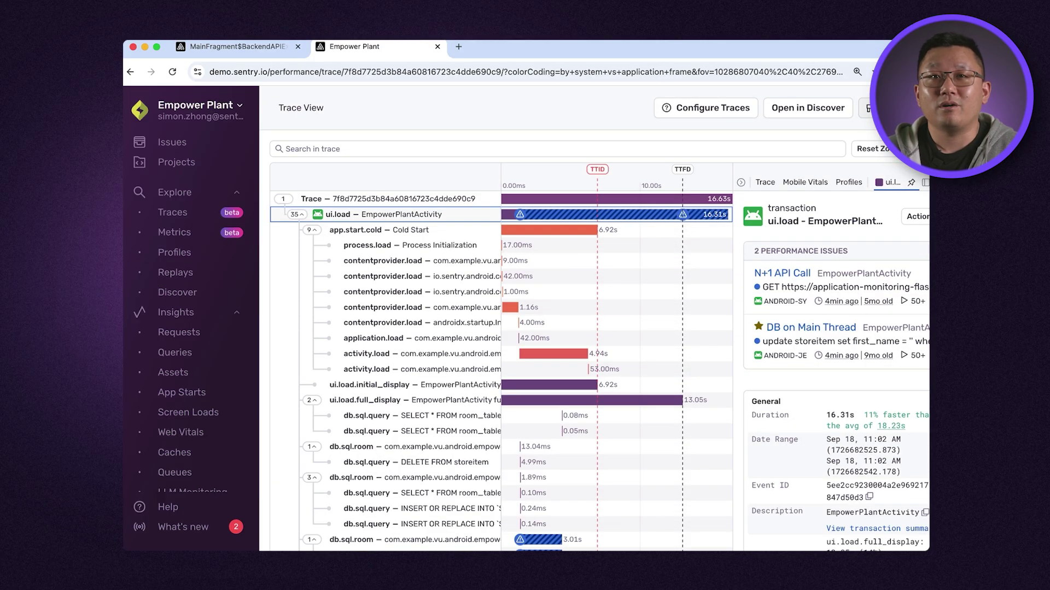
View the EmpowerPlantActivity transaction's summary from the trace and review its suspect tags, slowest functions and related issues.
left_click(892, 529)
scroll(758, 429, "down", 10)
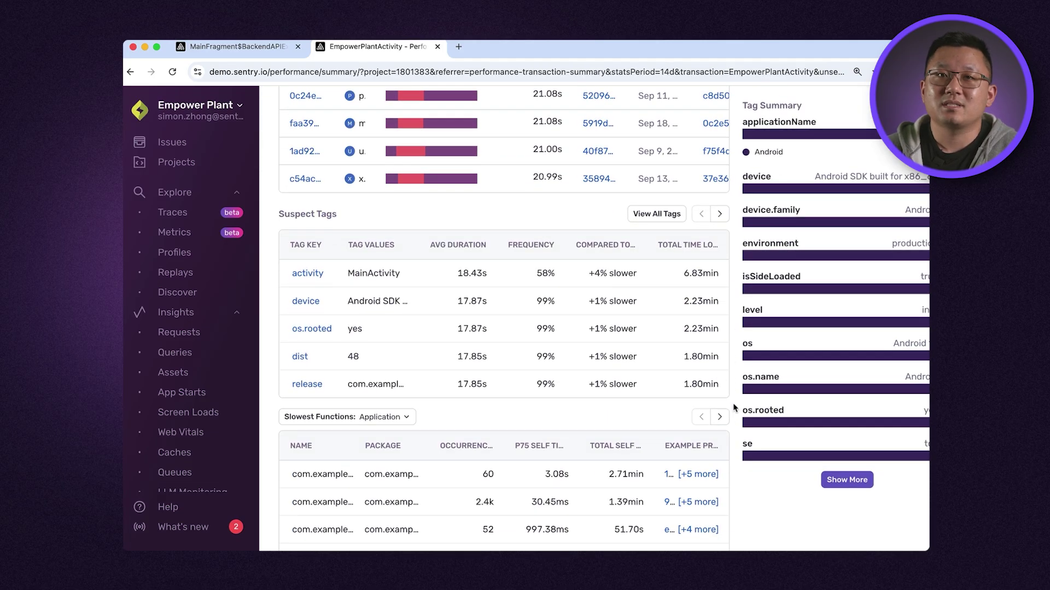
scroll(735, 407, "down", 8)
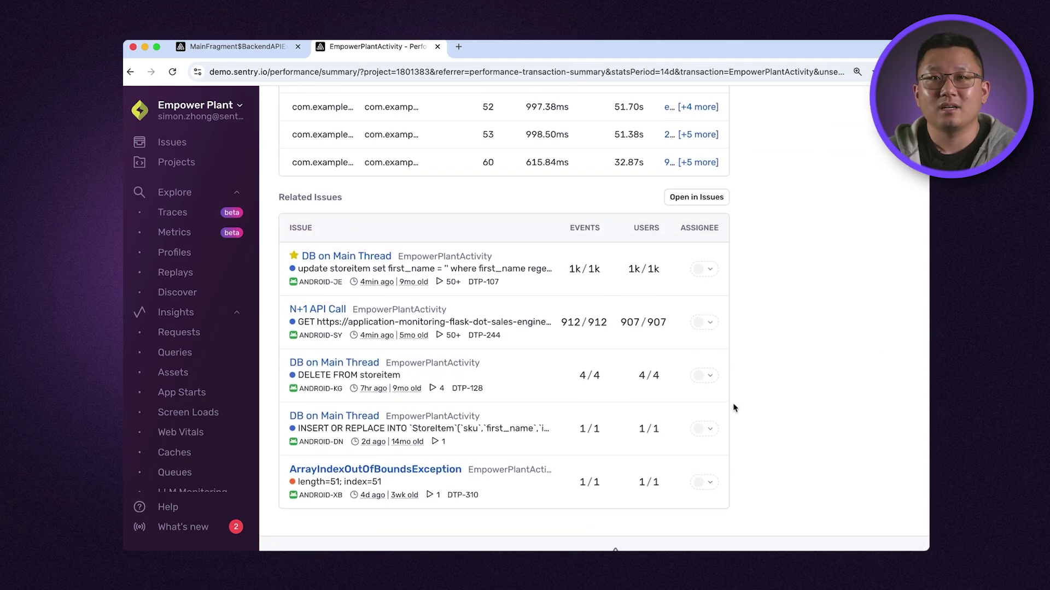
Widen the name column of the slowest functions table and highlight the full MainFragment.getIterator function name.
scroll(734, 407, "up", 3)
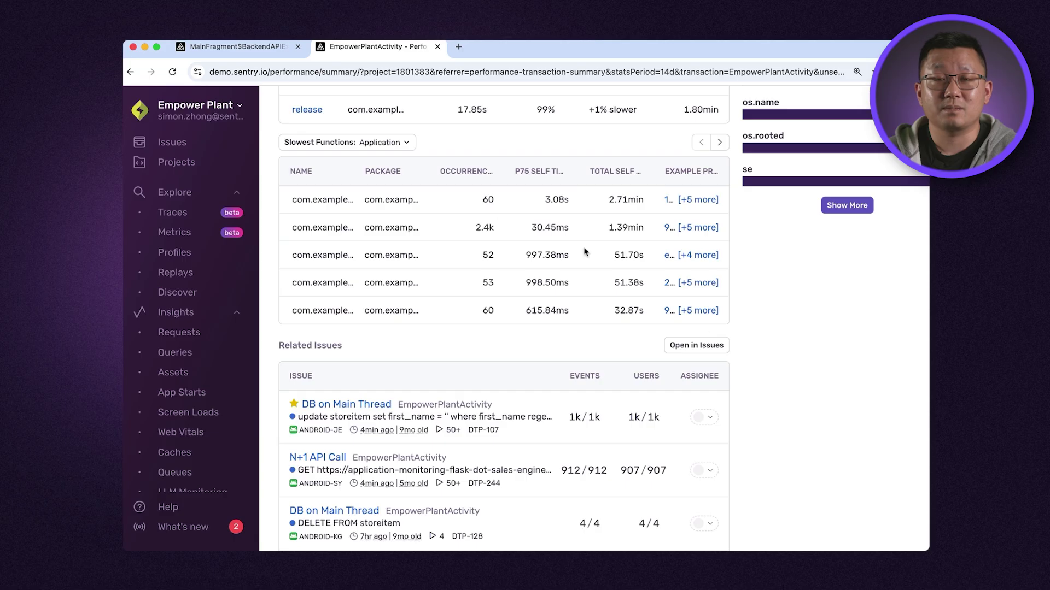
left_click_drag(355, 175, 662, 175)
left_click_drag(602, 228, 287, 227)
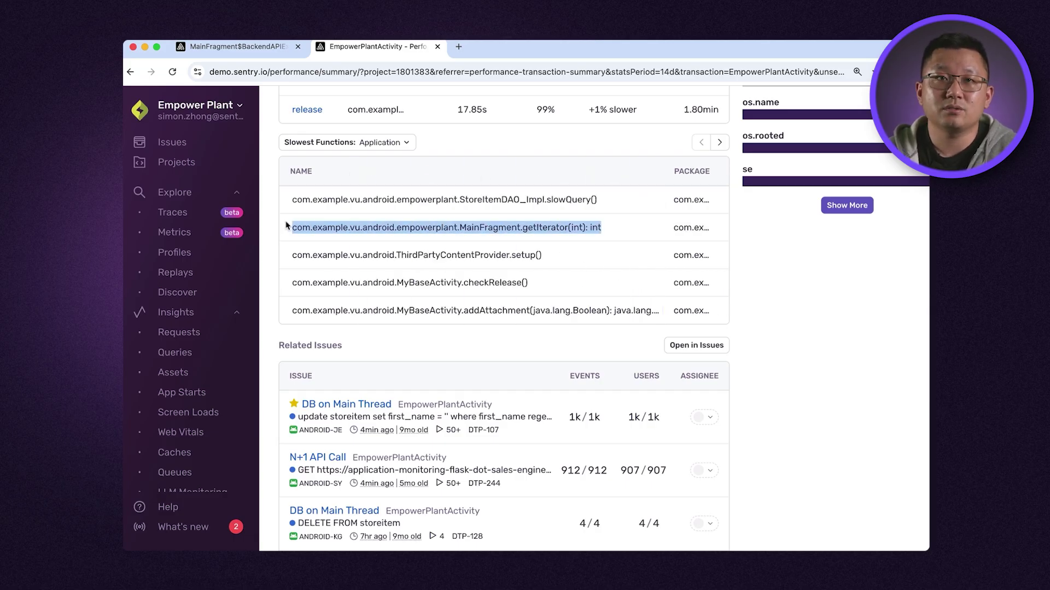
Review the App Starts insights for cold starts, check the available start types, and open the EmpowerPlantActivity screen summary.
left_click(224, 392)
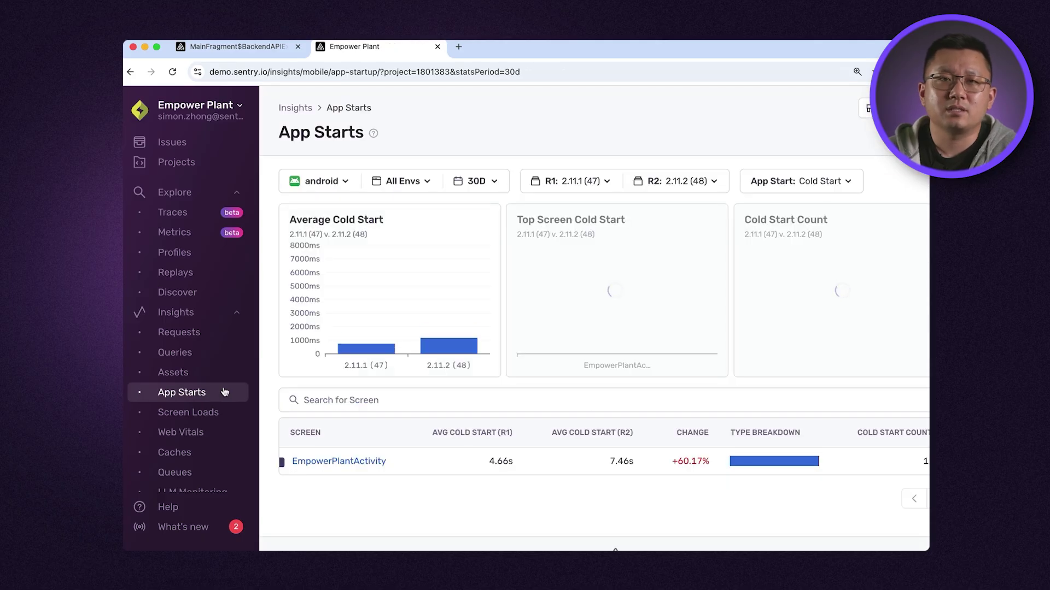
left_click(845, 181)
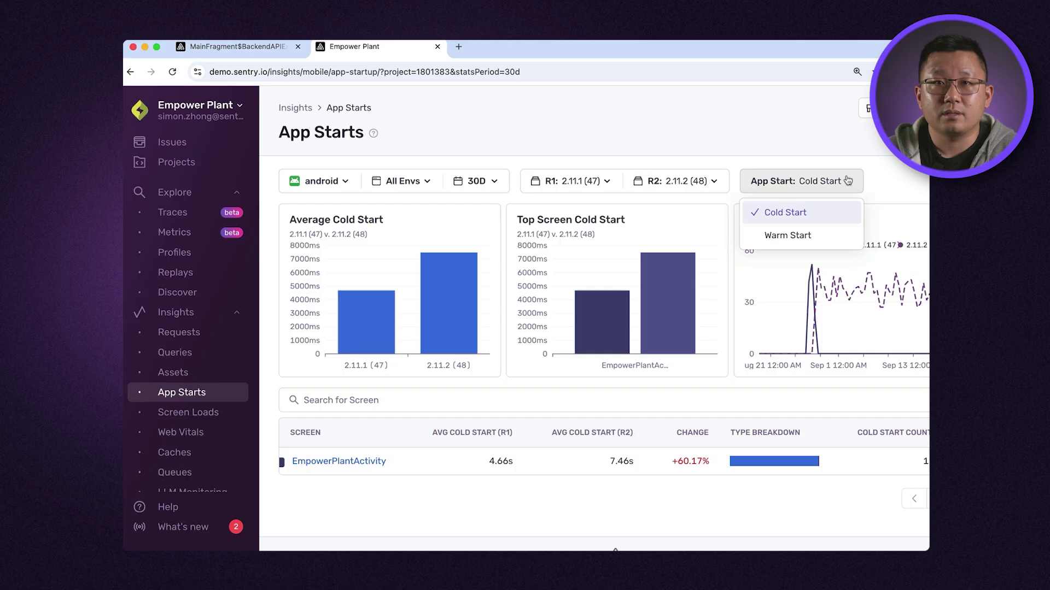
left_click(847, 180)
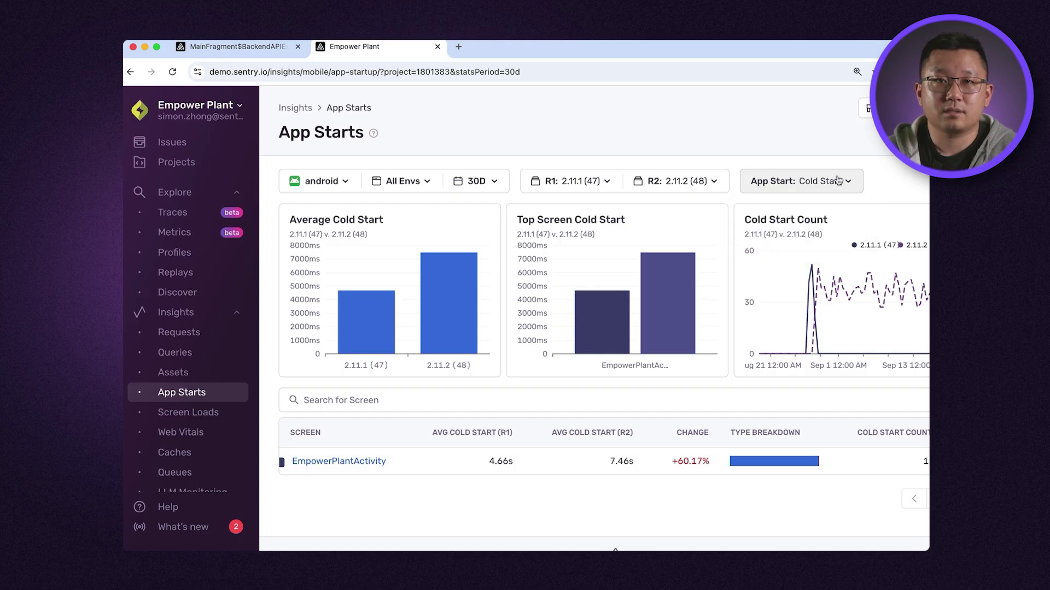
left_click(344, 462)
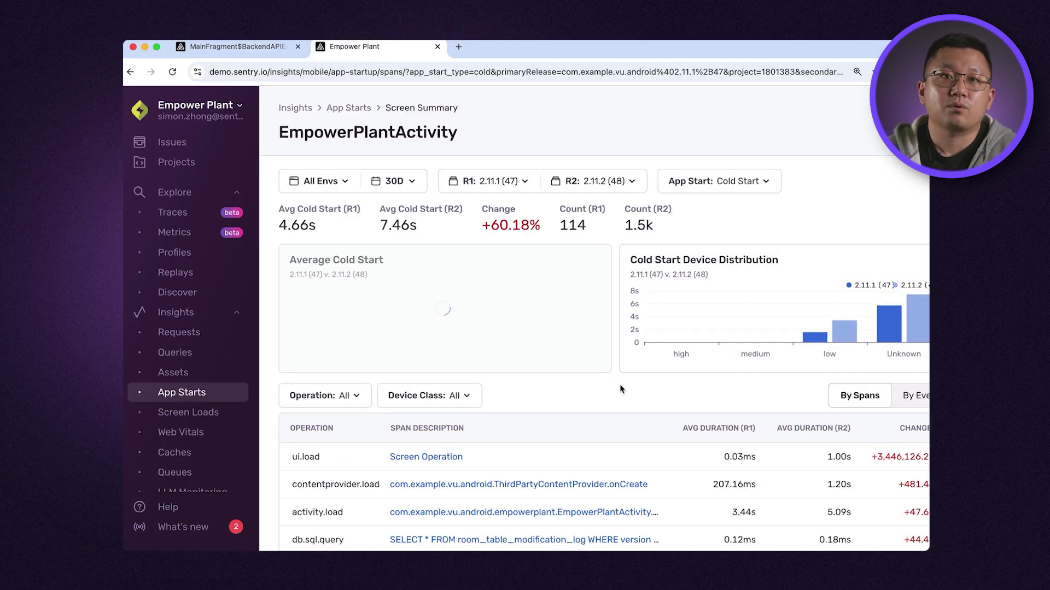
Open the profile of a 2.11.2 (48) sample of the Screen Operation span and inspect its MyBaseActivity.checkRelease frame.
left_click(437, 461)
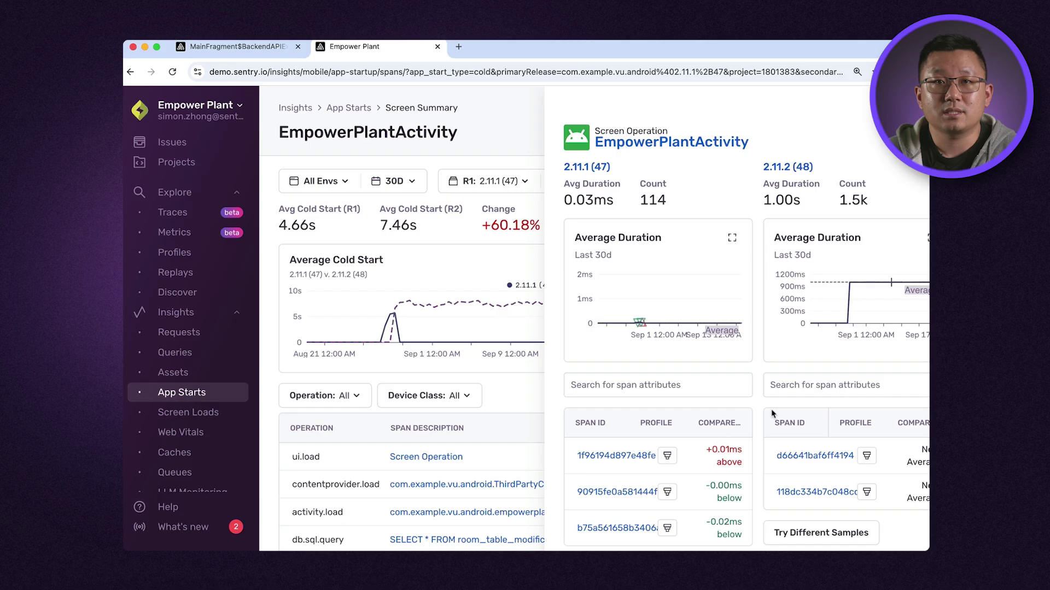
left_click(869, 458)
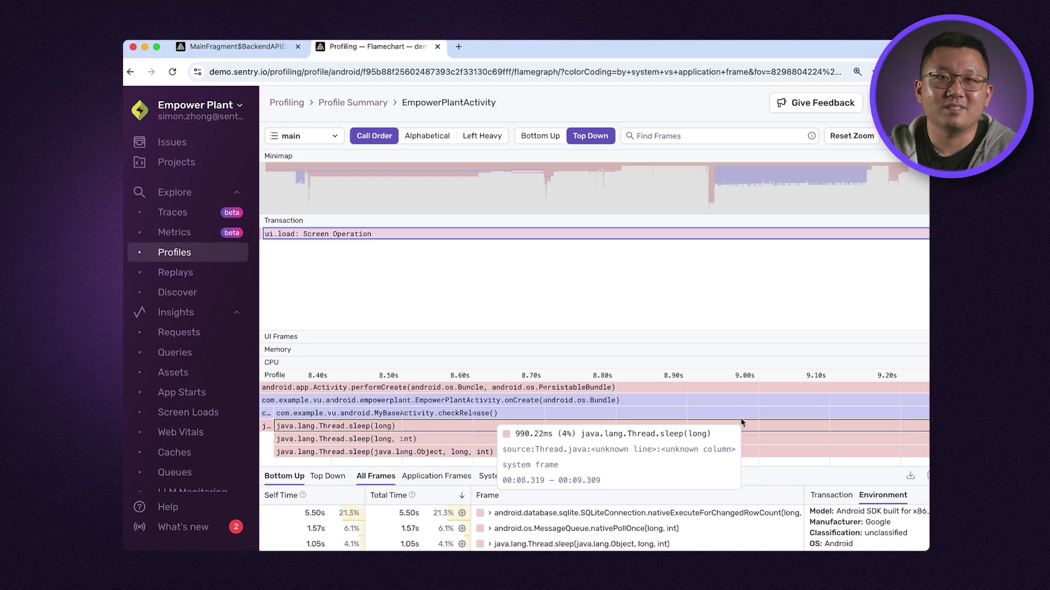
mouse_move(742, 418)
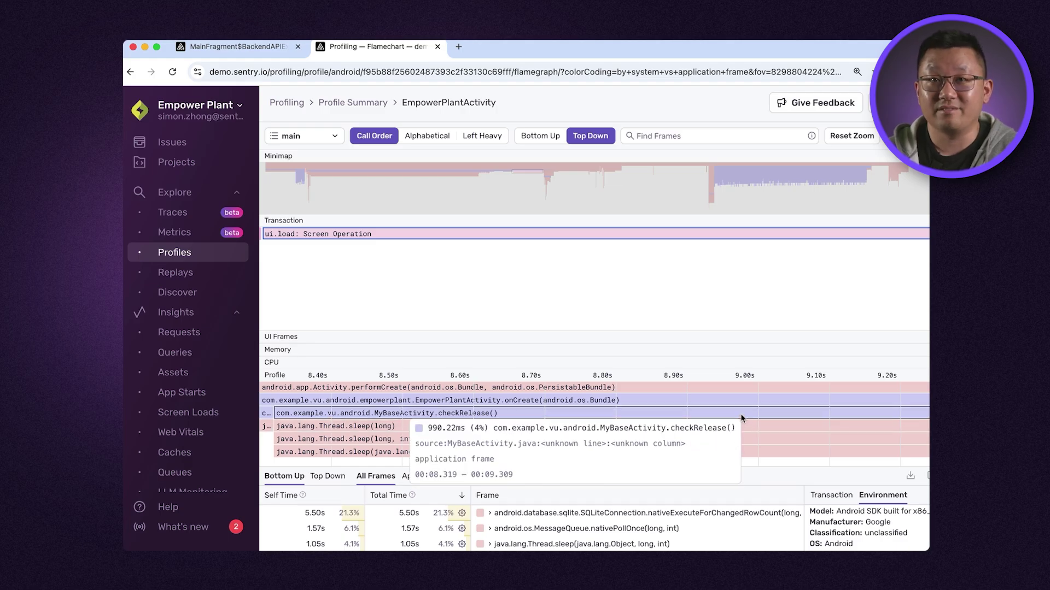
Open EmpowerPlantActivity from the Screen Loads insights and compare the UPDATE storeitem query's average durations across both releases.
left_click(194, 413)
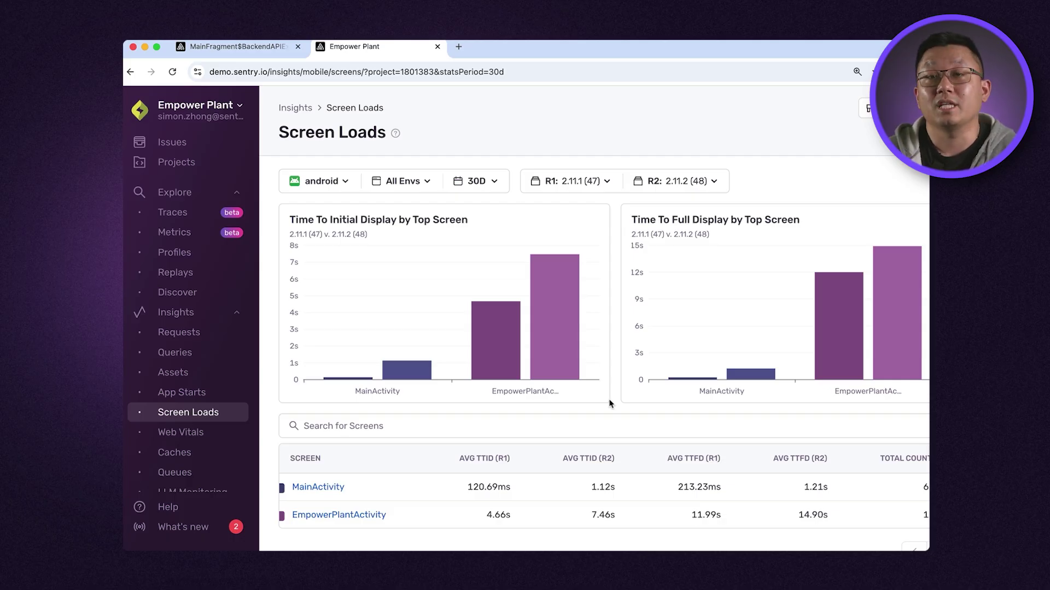
left_click(373, 514)
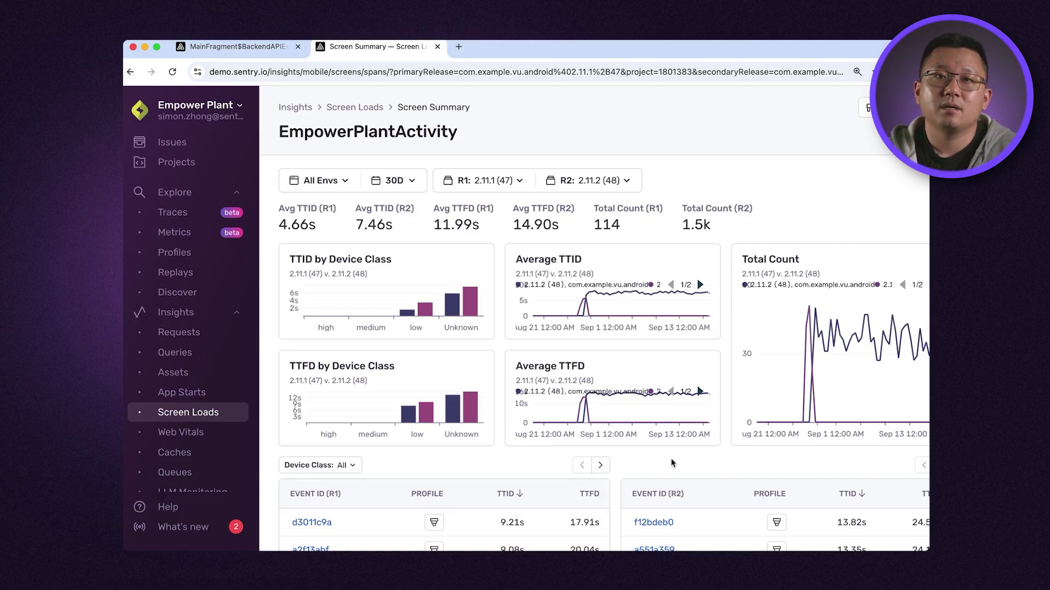
scroll(672, 463, "down", 10)
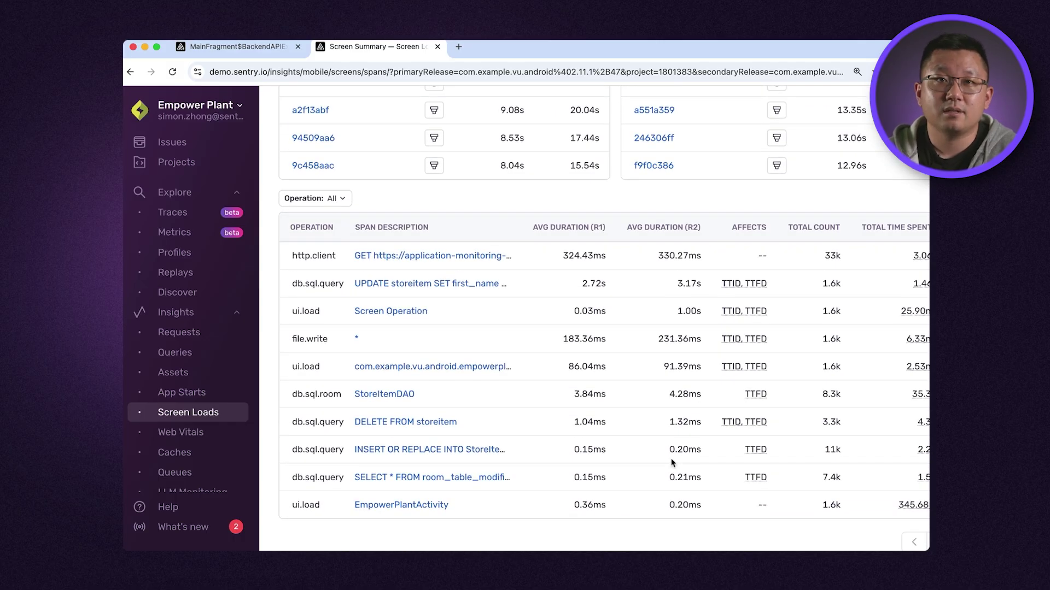
left_click_drag(578, 284, 706, 281)
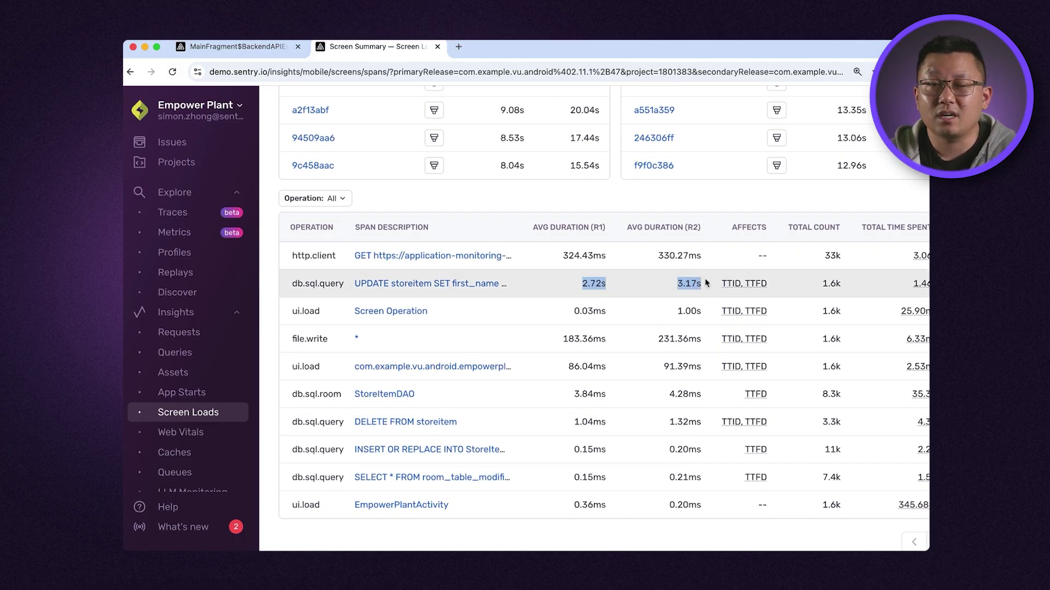
Open the profile of a 2.11.2 (48) sample of the UPDATE storeitem query and examine its dbQuery and slowQuery frames.
left_click(460, 284)
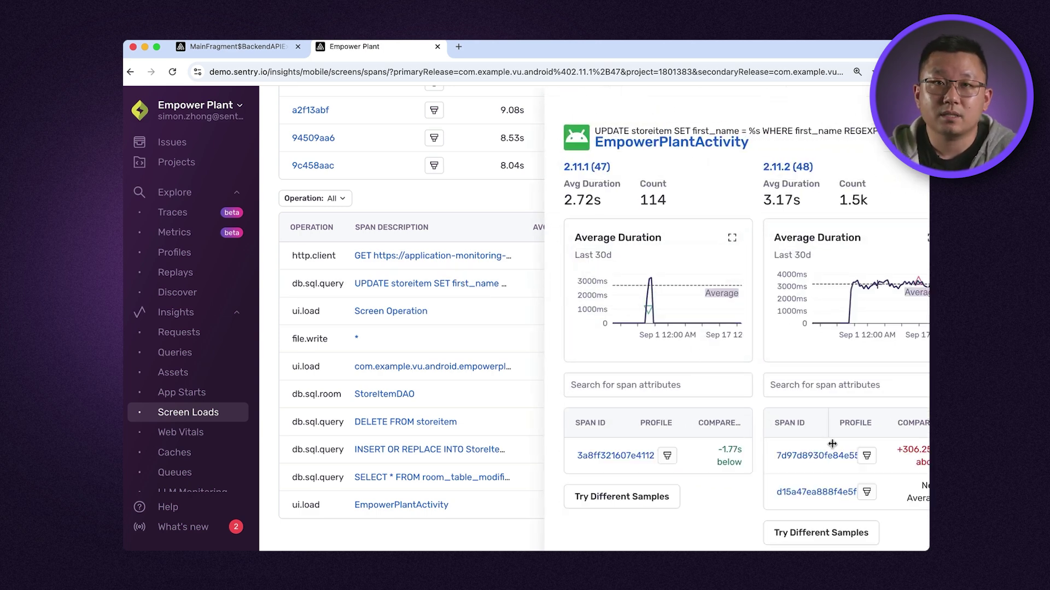
left_click(866, 455)
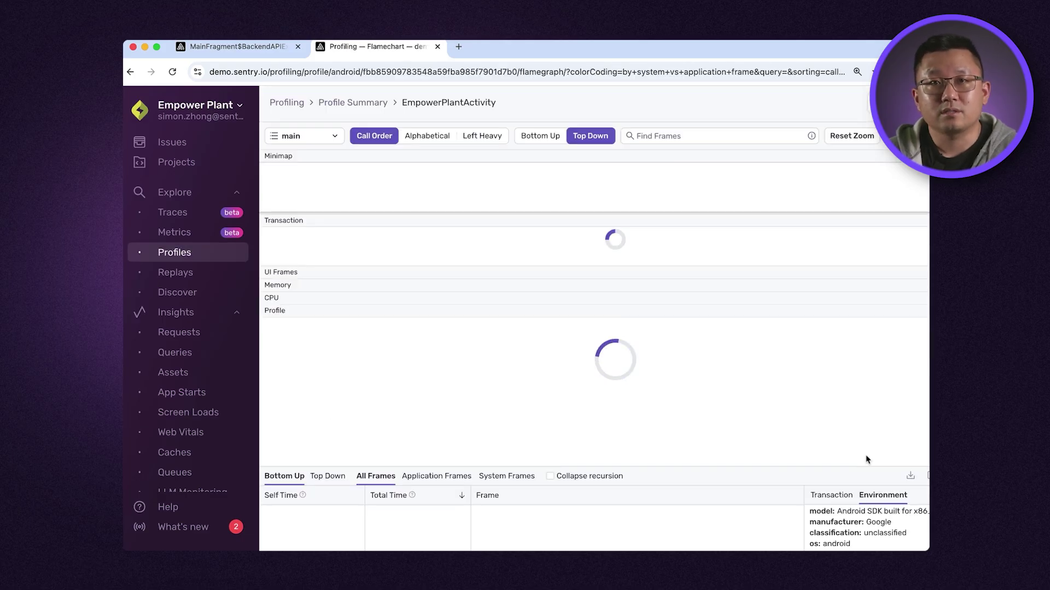
scroll(802, 432, "down", 5)
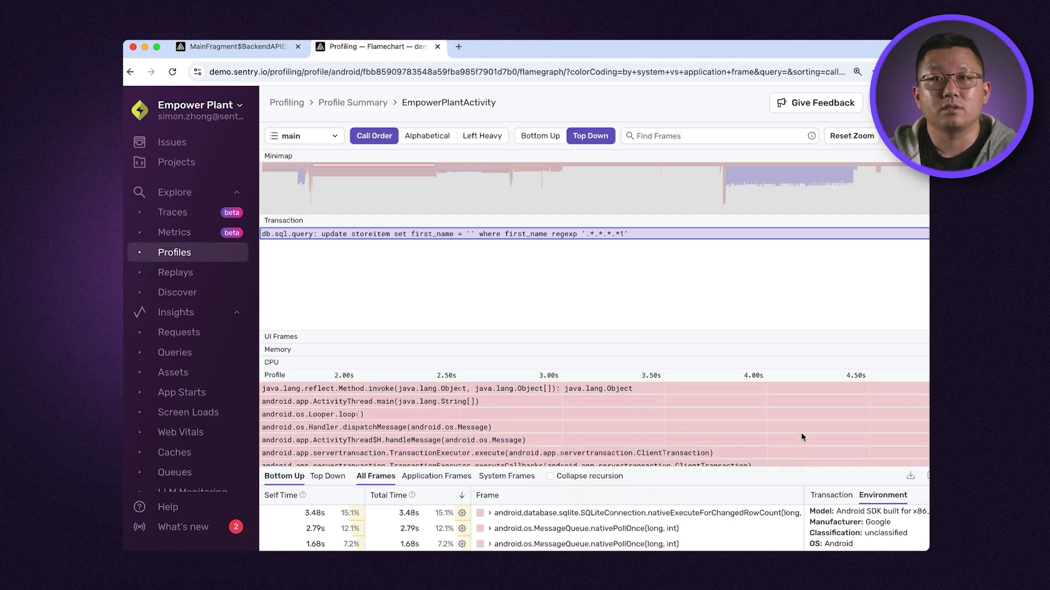
scroll(801, 432, "down", 1)
mouse_move(790, 418)
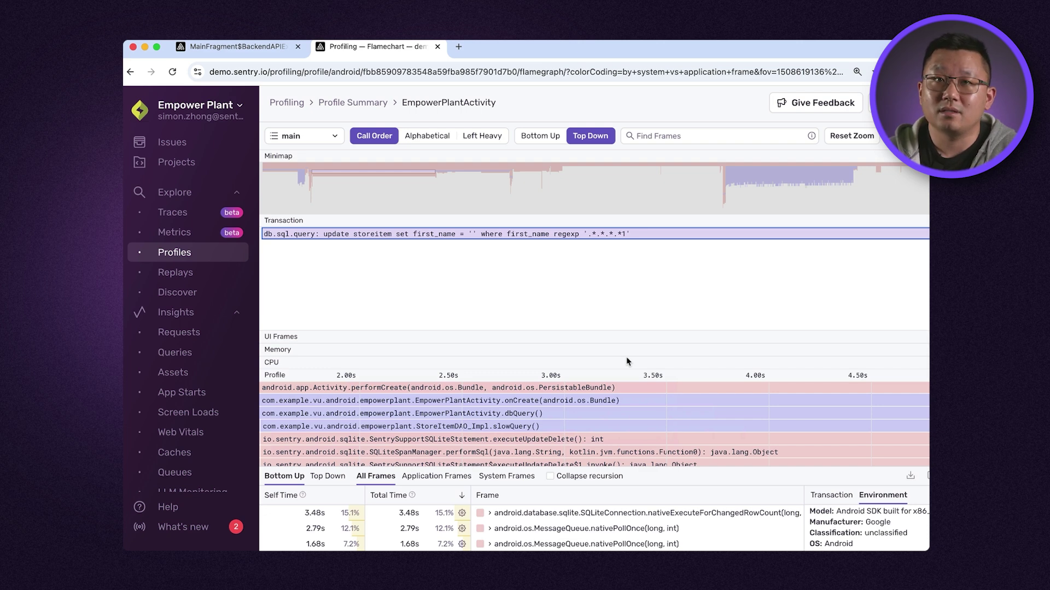
Open Discover for the android project's errors and survey the event count chart and results table.
left_click(189, 294)
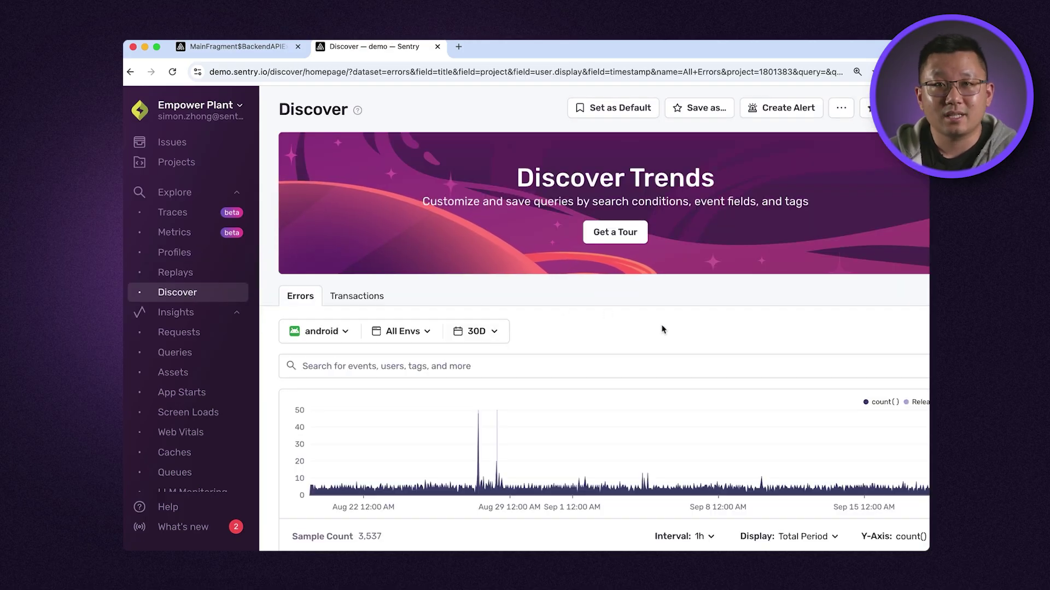
scroll(663, 329, "down", 4)
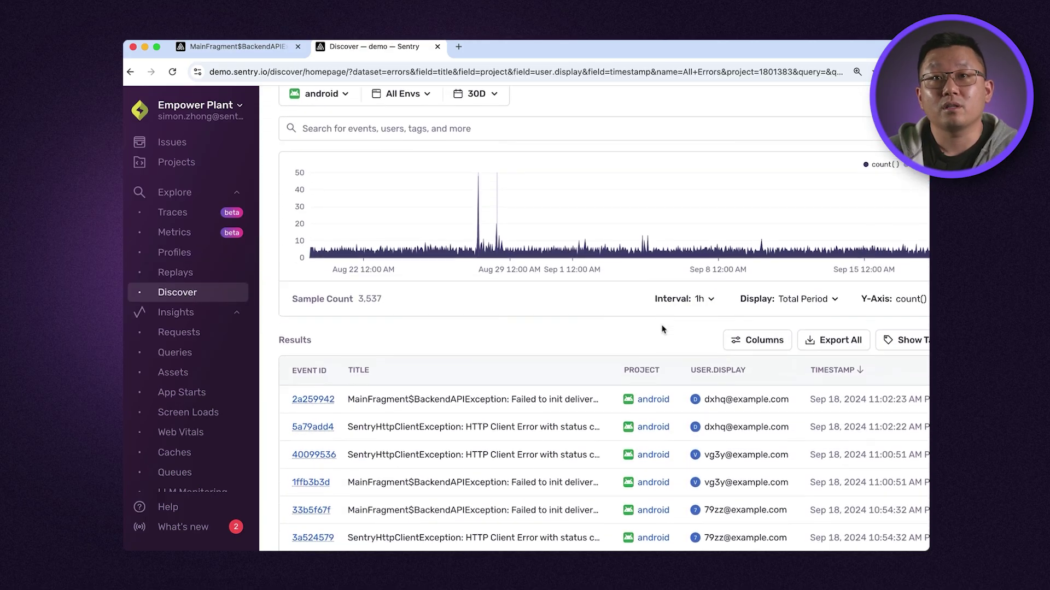
scroll(663, 329, "up", 1)
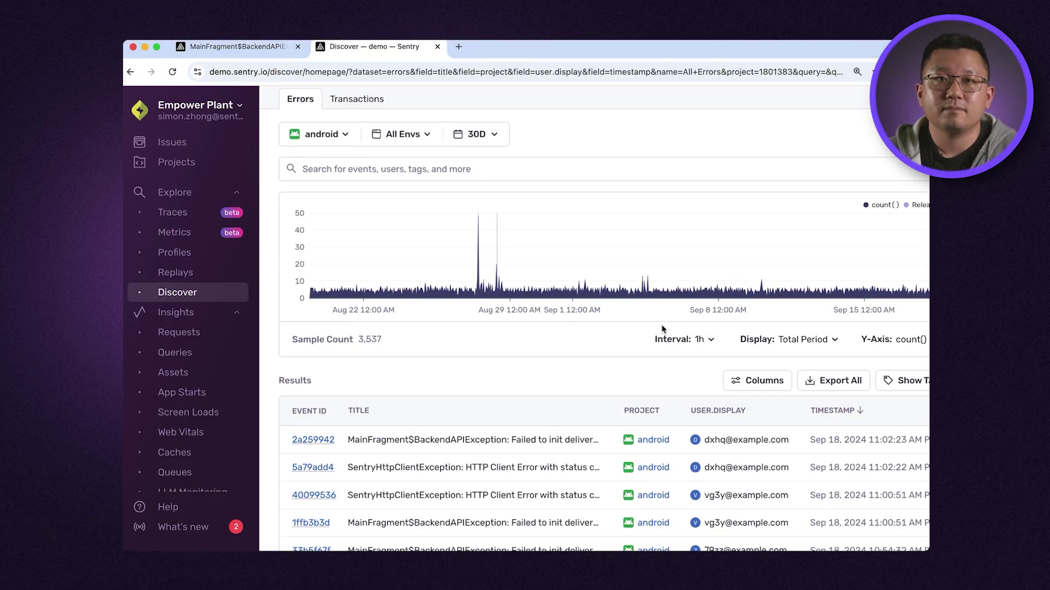
Edit the Discover results columns, replacing title with the customerType tag and project with the count() function.
left_click(755, 381)
left_click(447, 267)
type("cus")
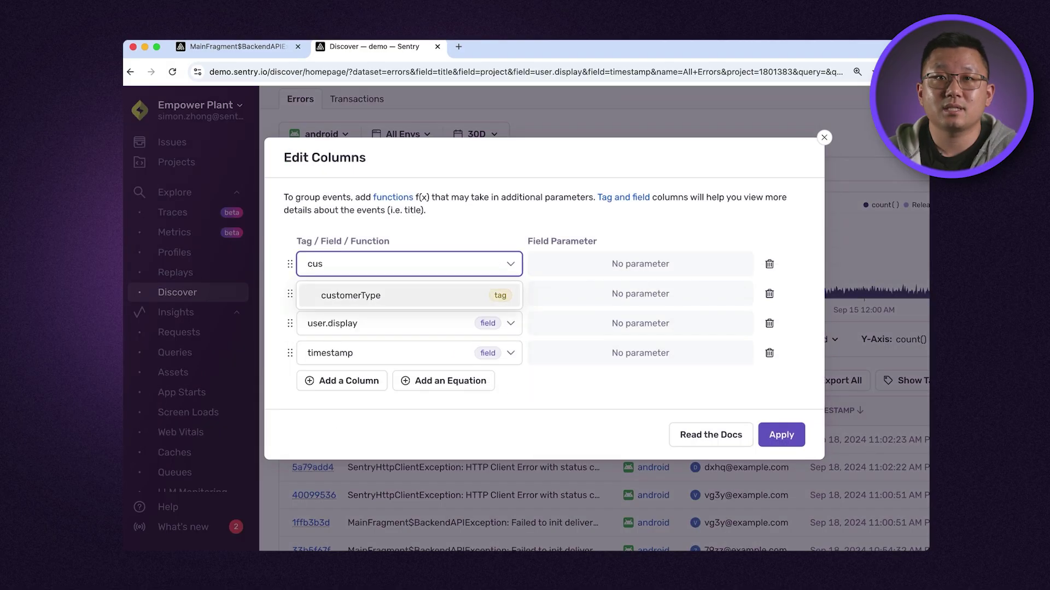
key("Return")
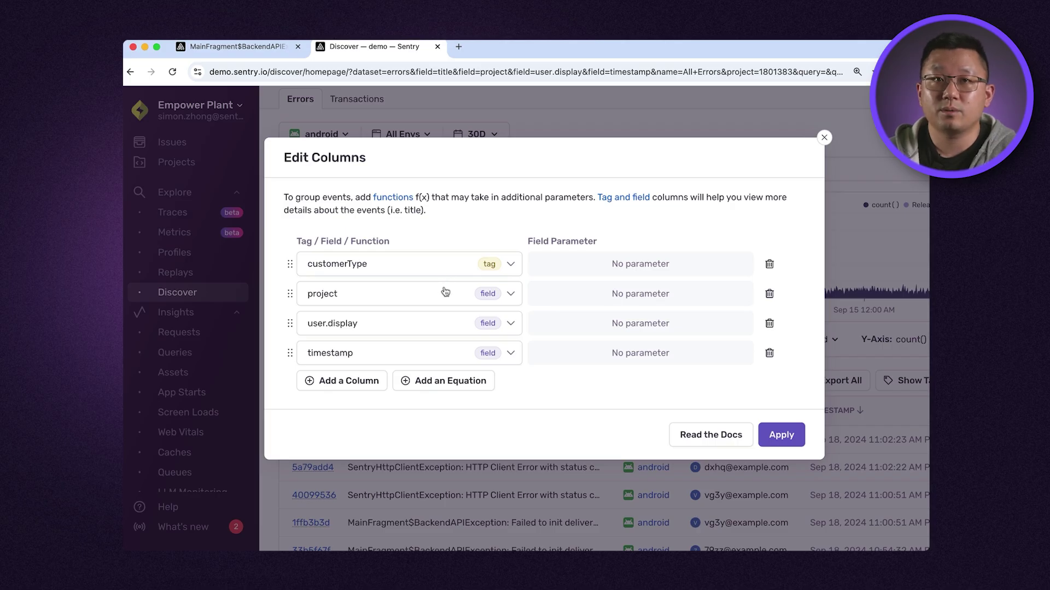
left_click(446, 294)
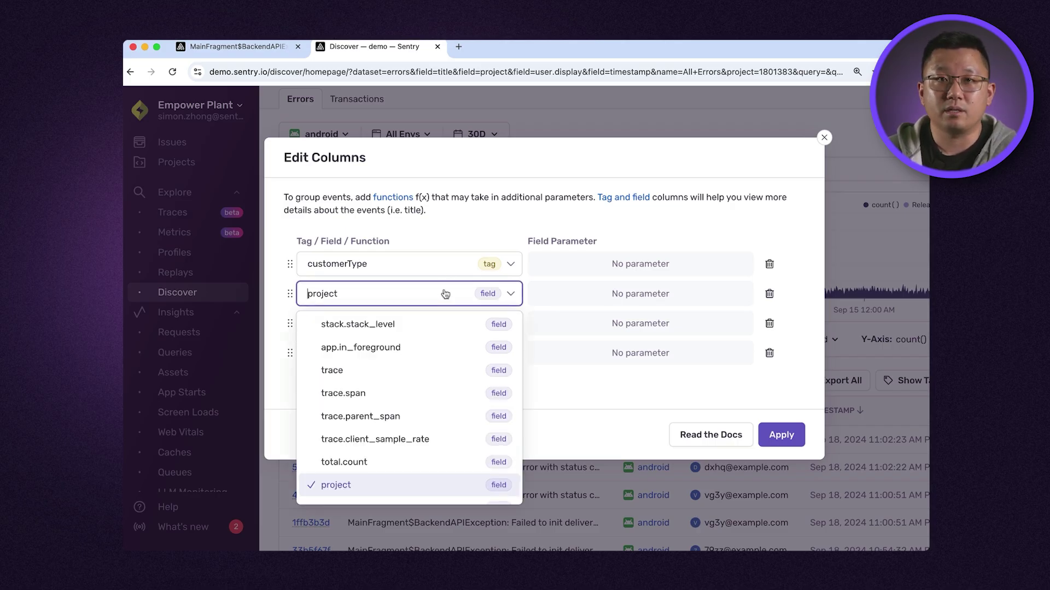
type("count")
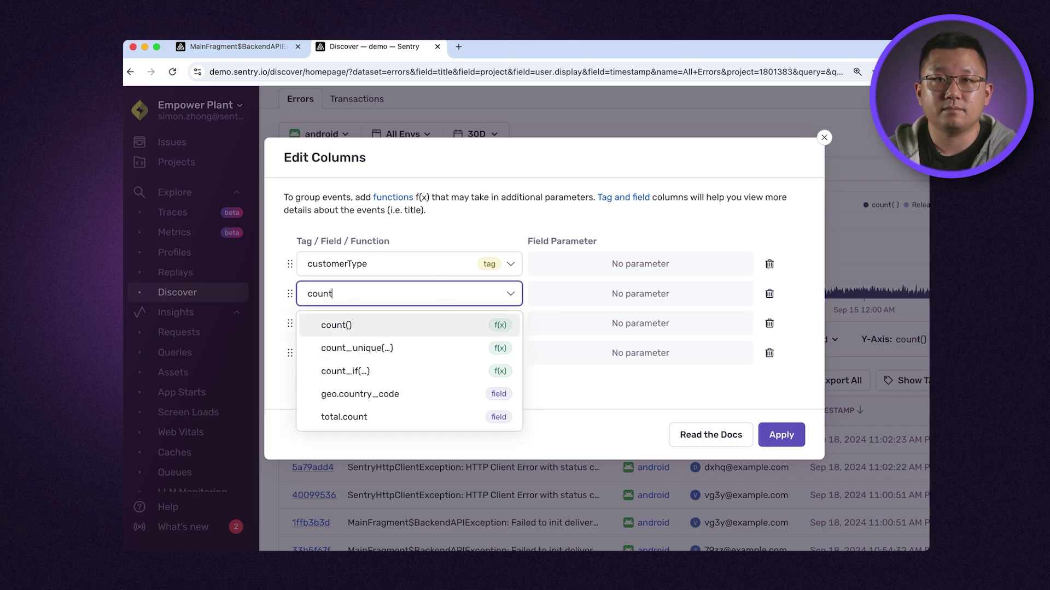
type("(")
key("Return")
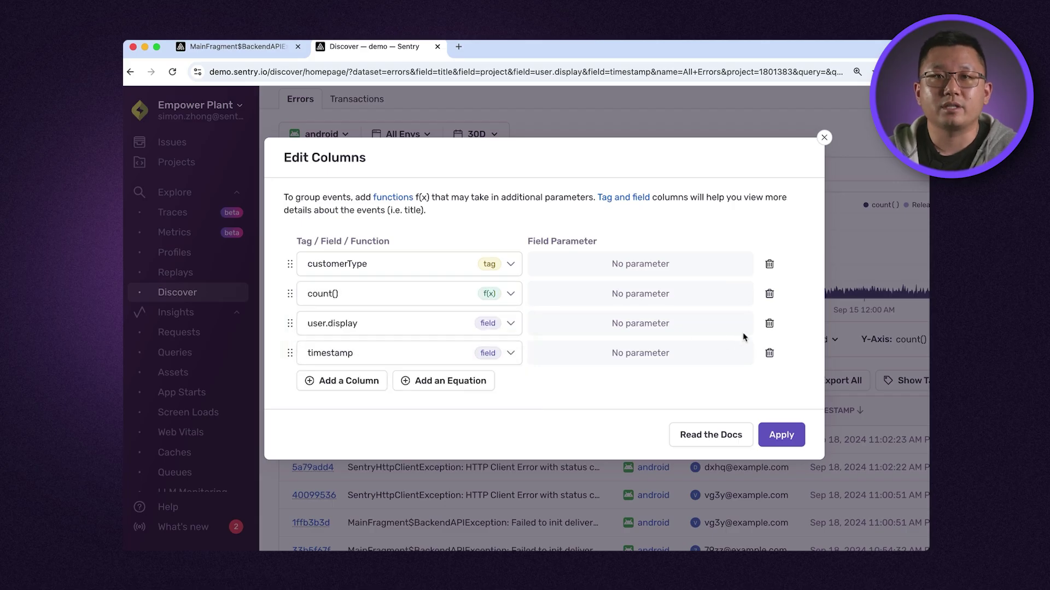
Remove the user.display and timestamp columns and apply the column changes to the Discover query.
left_click(768, 324)
left_click(768, 324)
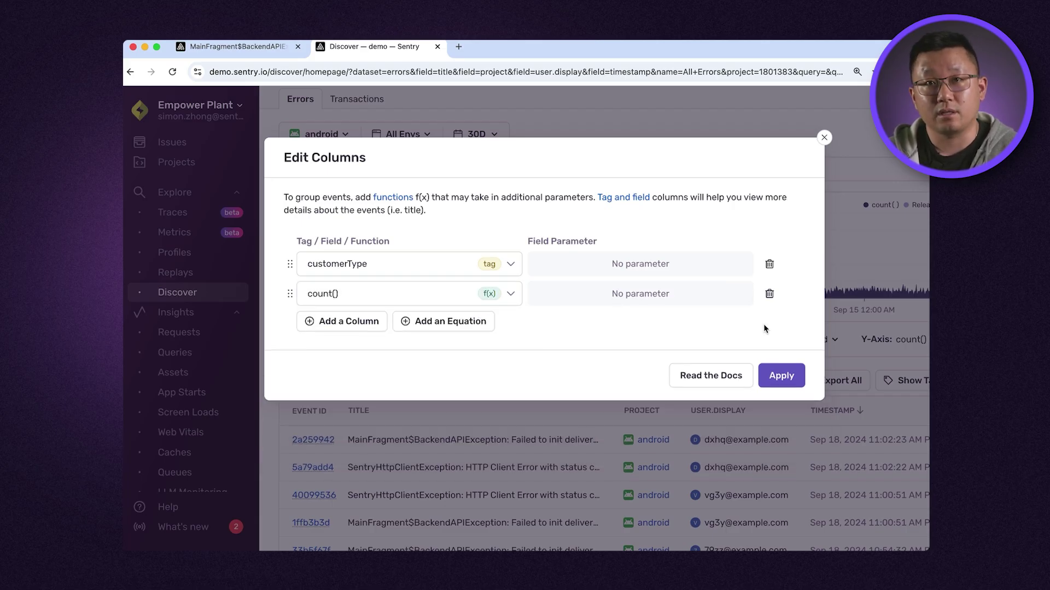
left_click(786, 378)
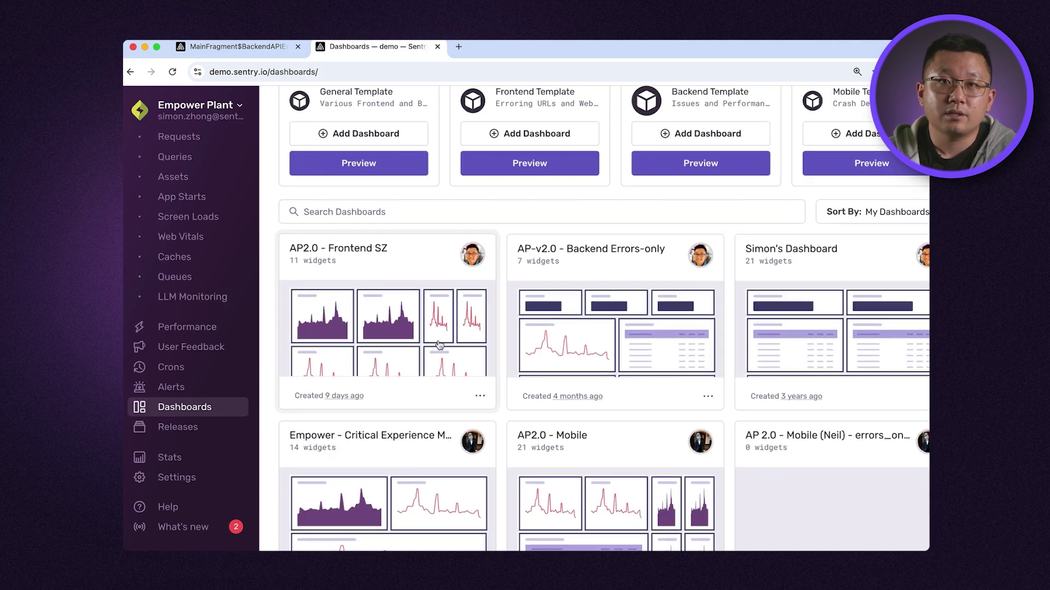
Browse the list of saved dashboards and open the AP2.0 - Mobile dashboard.
scroll(439, 345, "down", 3)
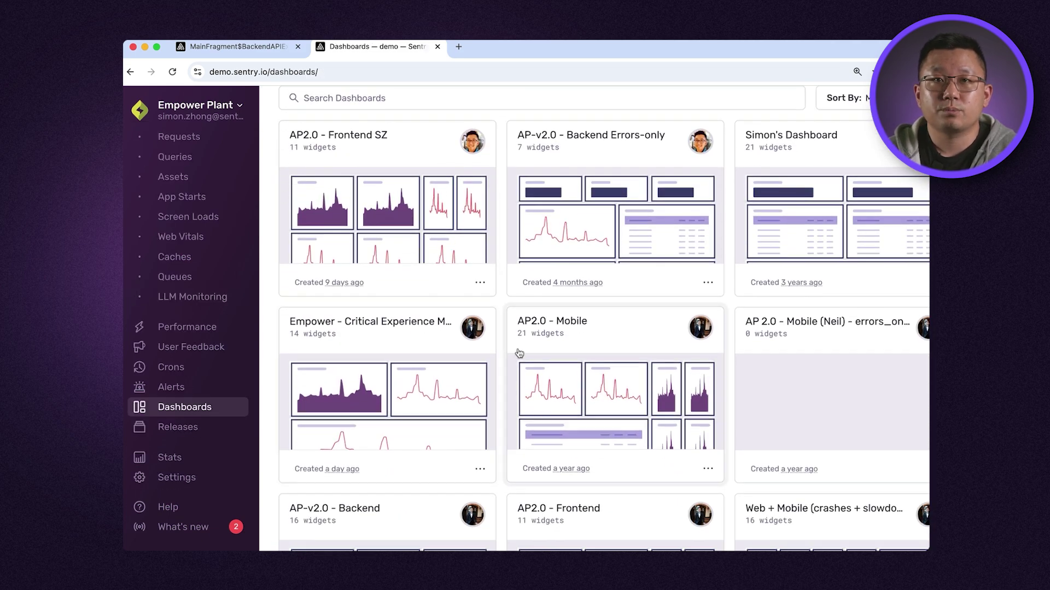
scroll(517, 355, "down", 2)
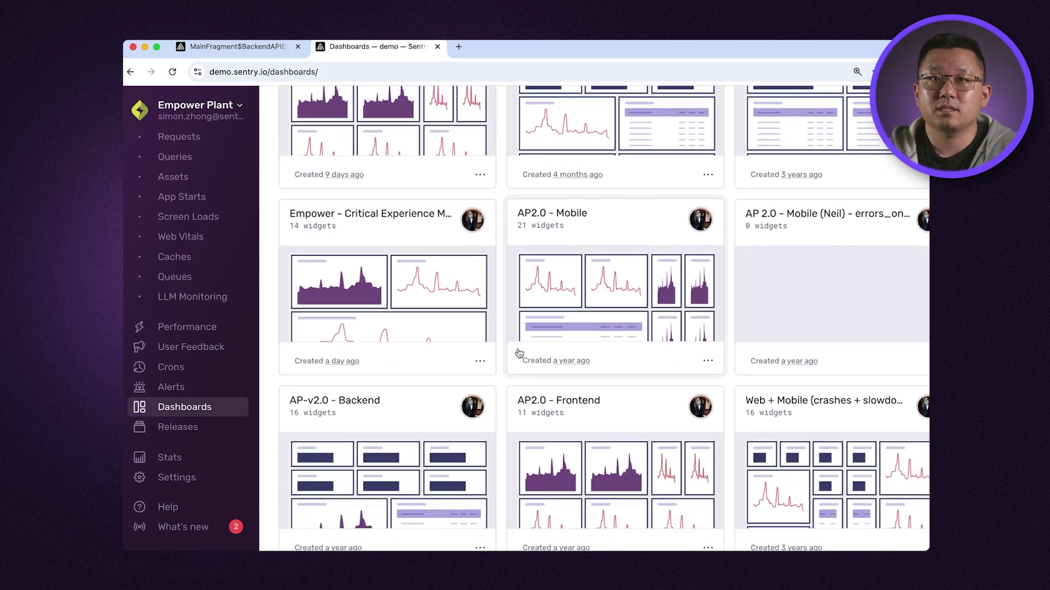
left_click(574, 333)
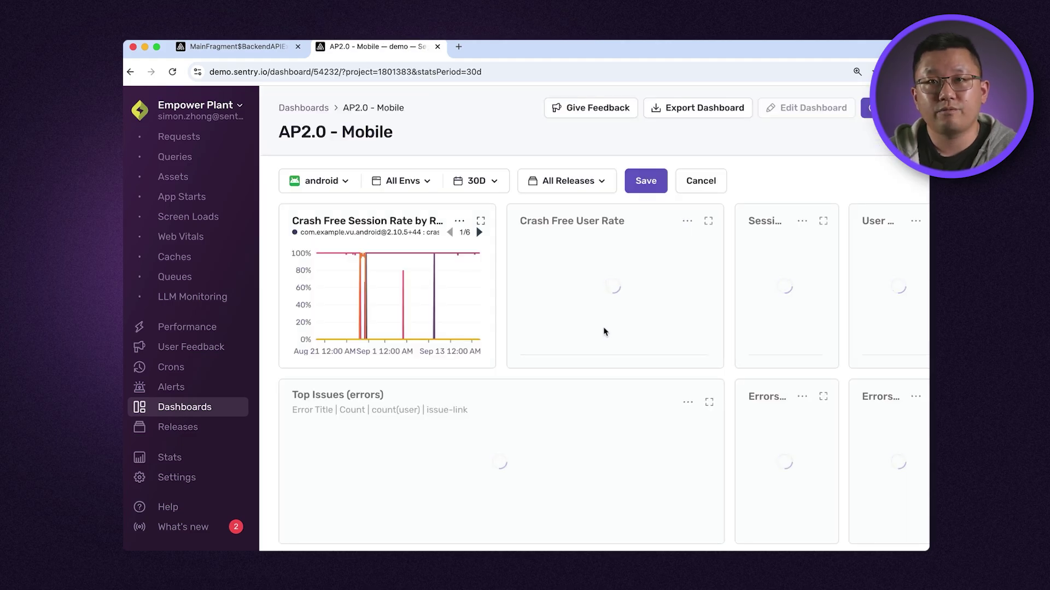